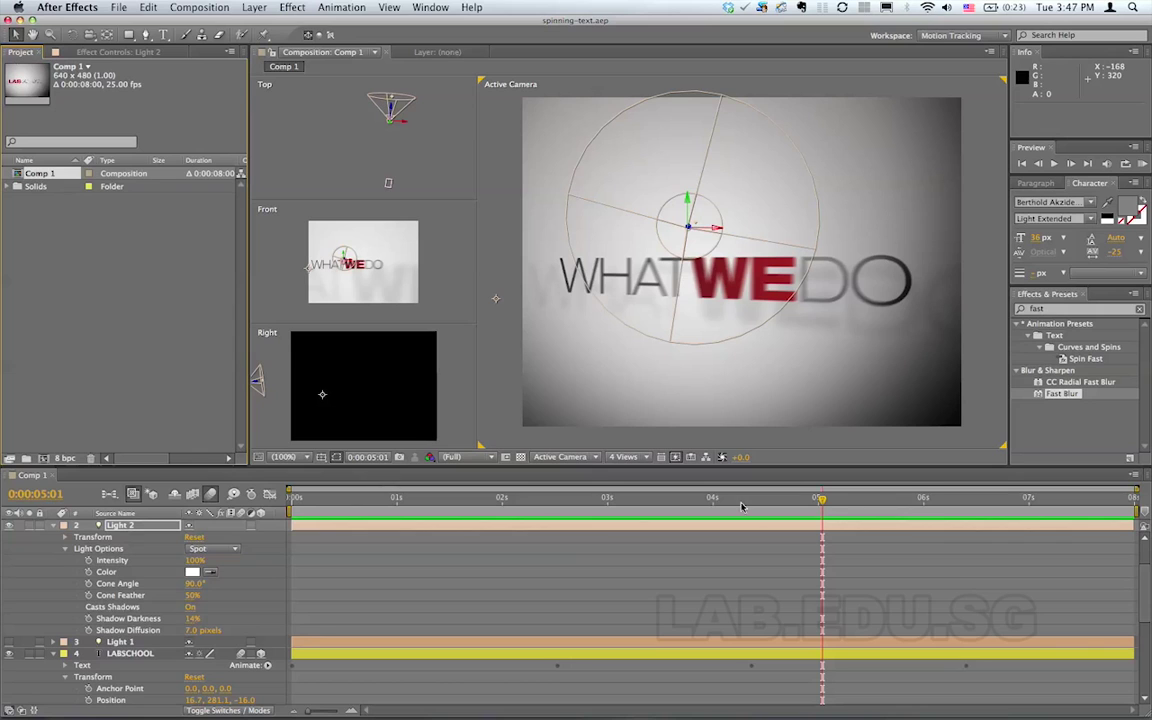
# Step: Preview the finished animation, then create Comp 2 at 640×480, 25 fps and 8 seconds
pyautogui.click(1143, 165)
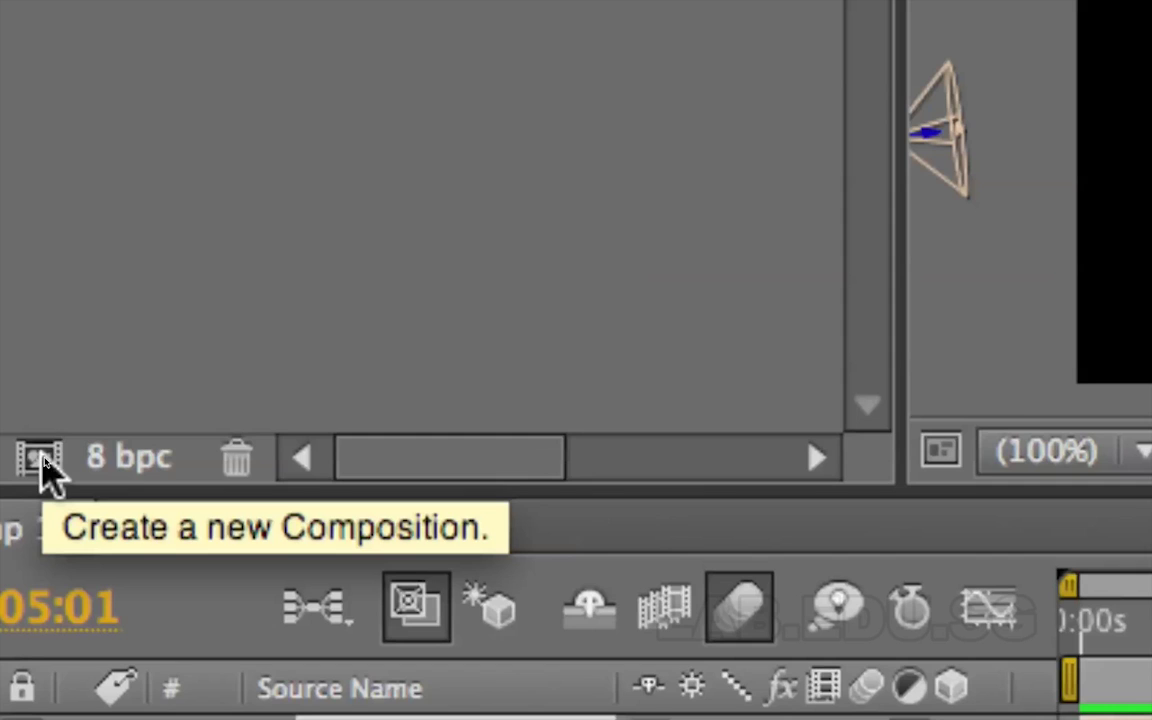
pyautogui.click(39, 458)
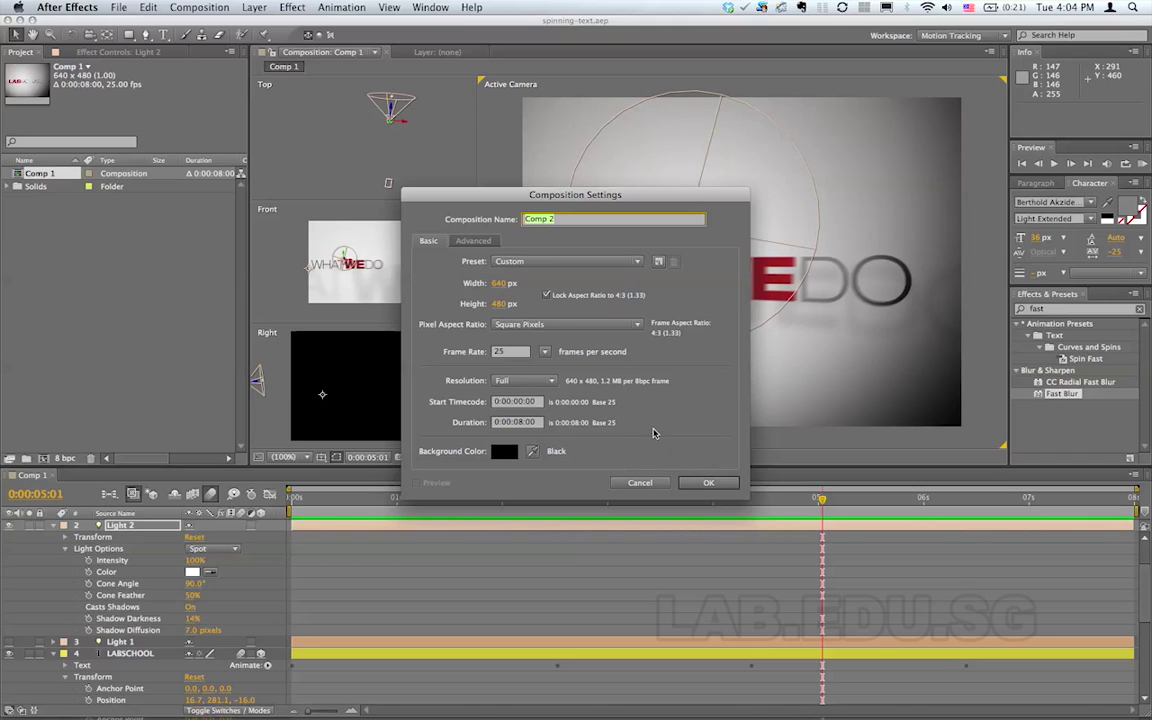
pyautogui.press('Return')
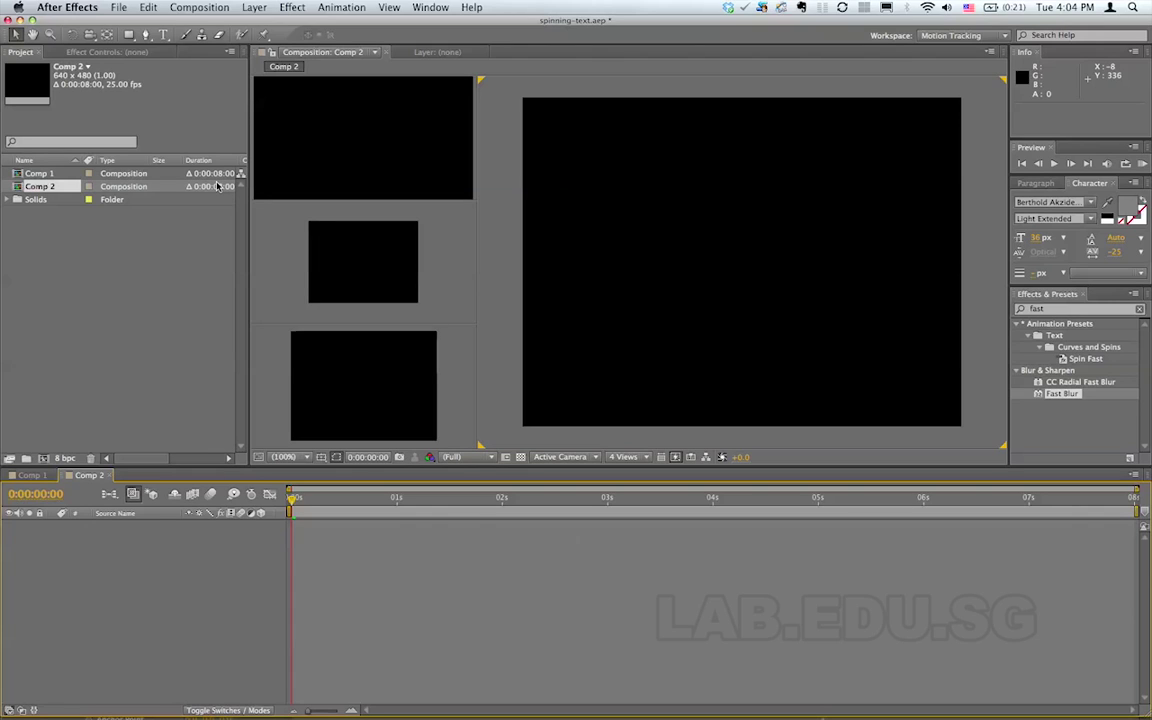
# Step: Add a new text layer to Comp 2 reading LABSCHOOL
pyautogui.rightClick(142, 556)
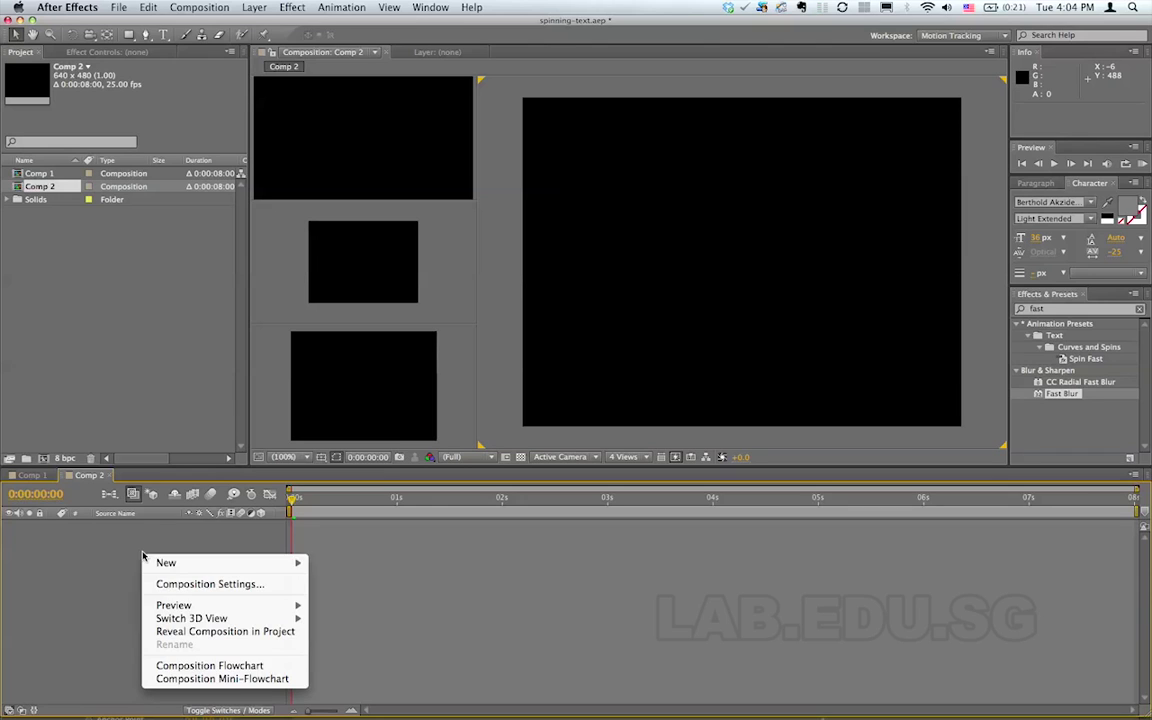
pyautogui.moveTo(200, 563)
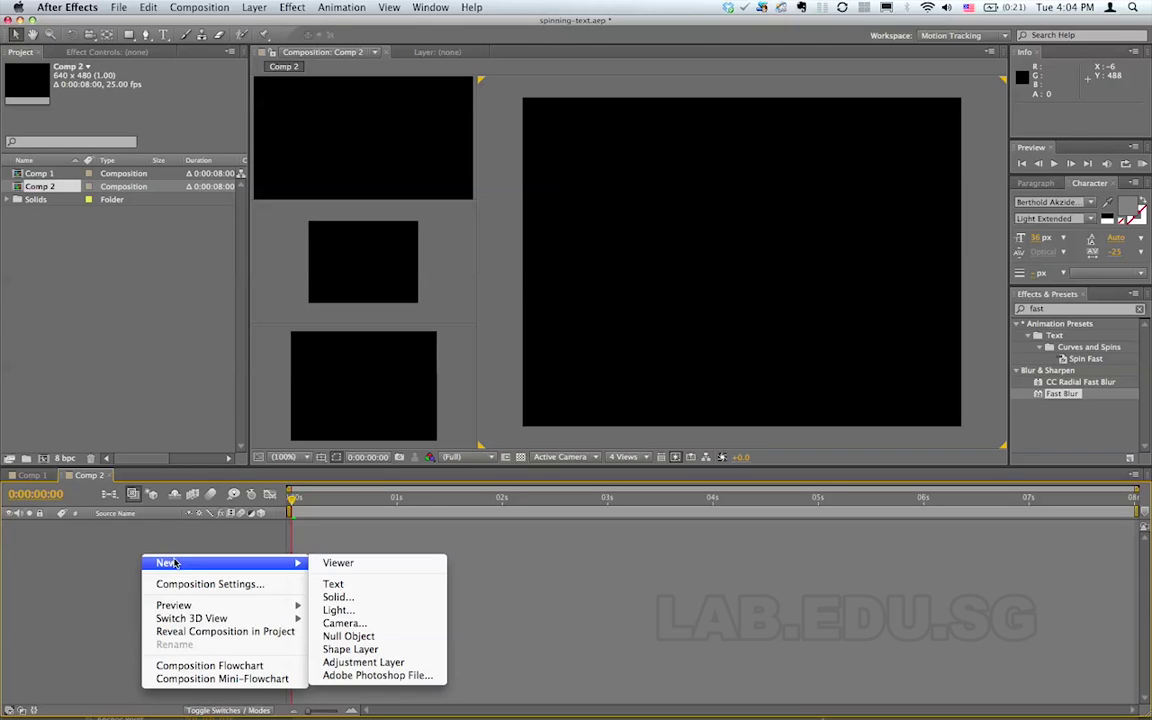
pyautogui.click(355, 585)
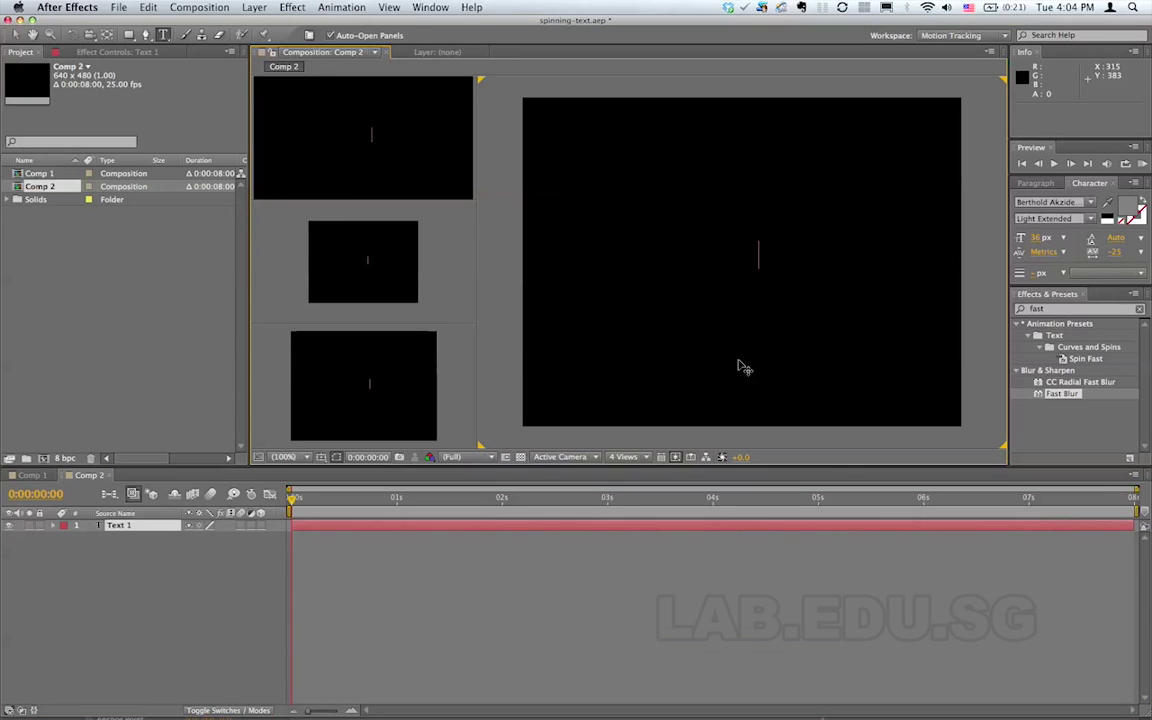
pyautogui.write('LAB')
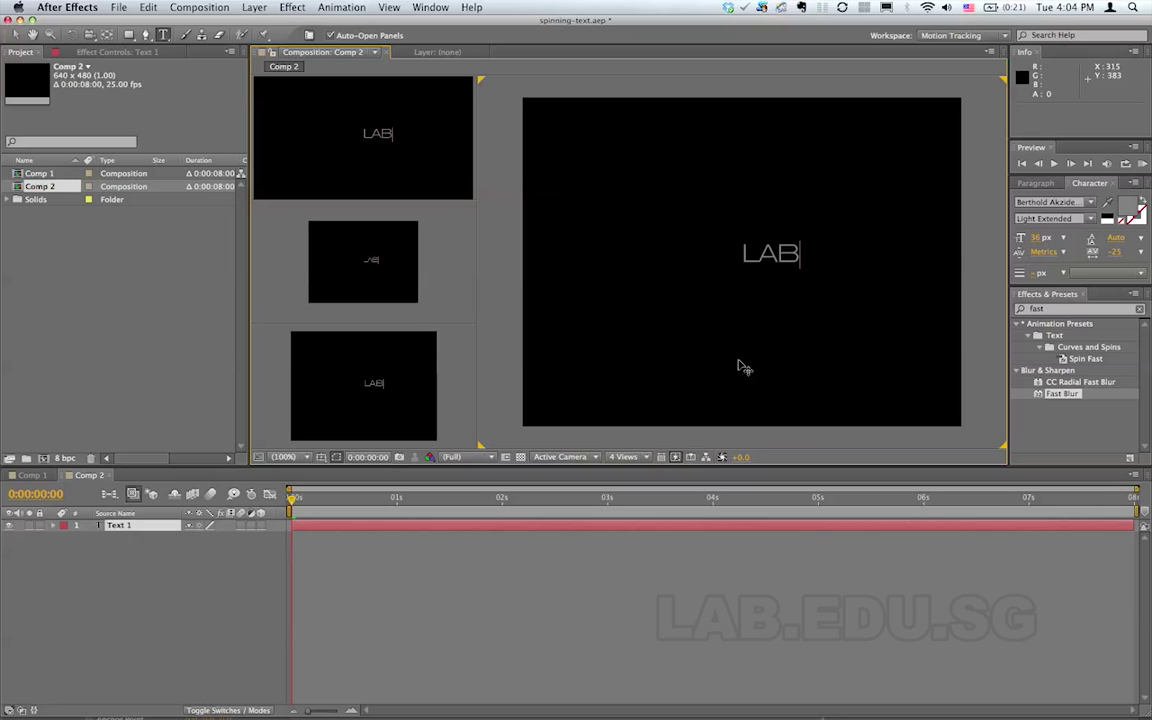
pyautogui.write('SCHOOL')
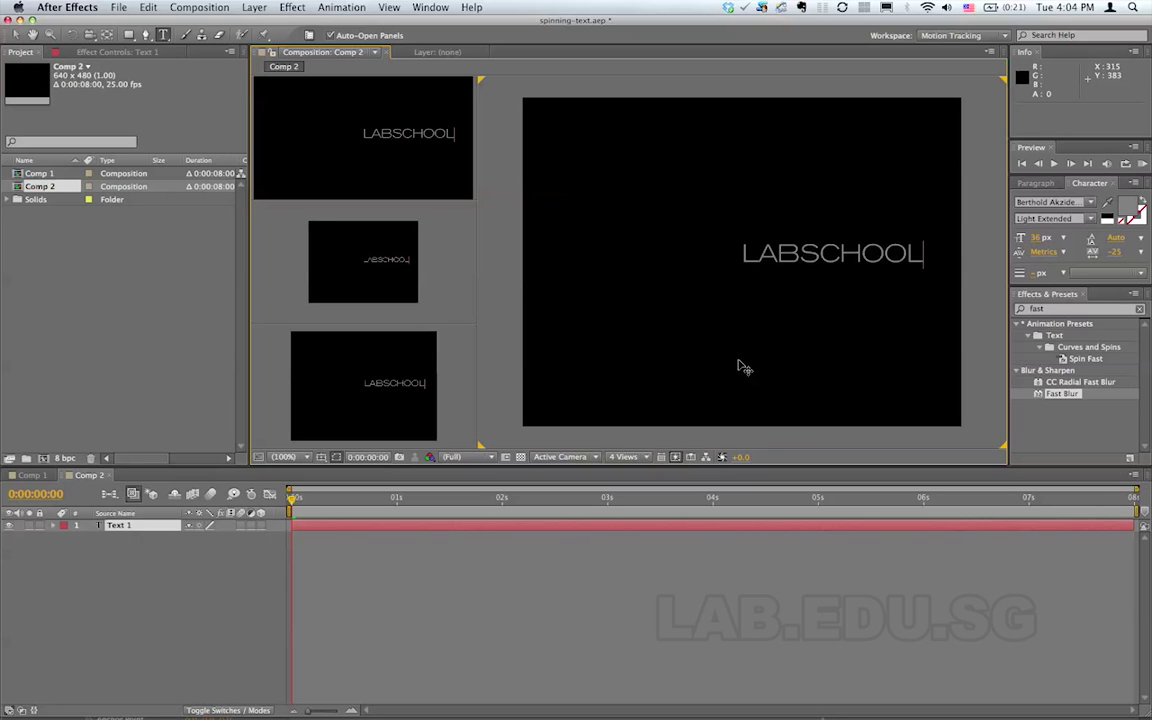
# Step: Make the letters LAB Bold Extended and colour them red
pyautogui.hotkey('shift', 'Home')
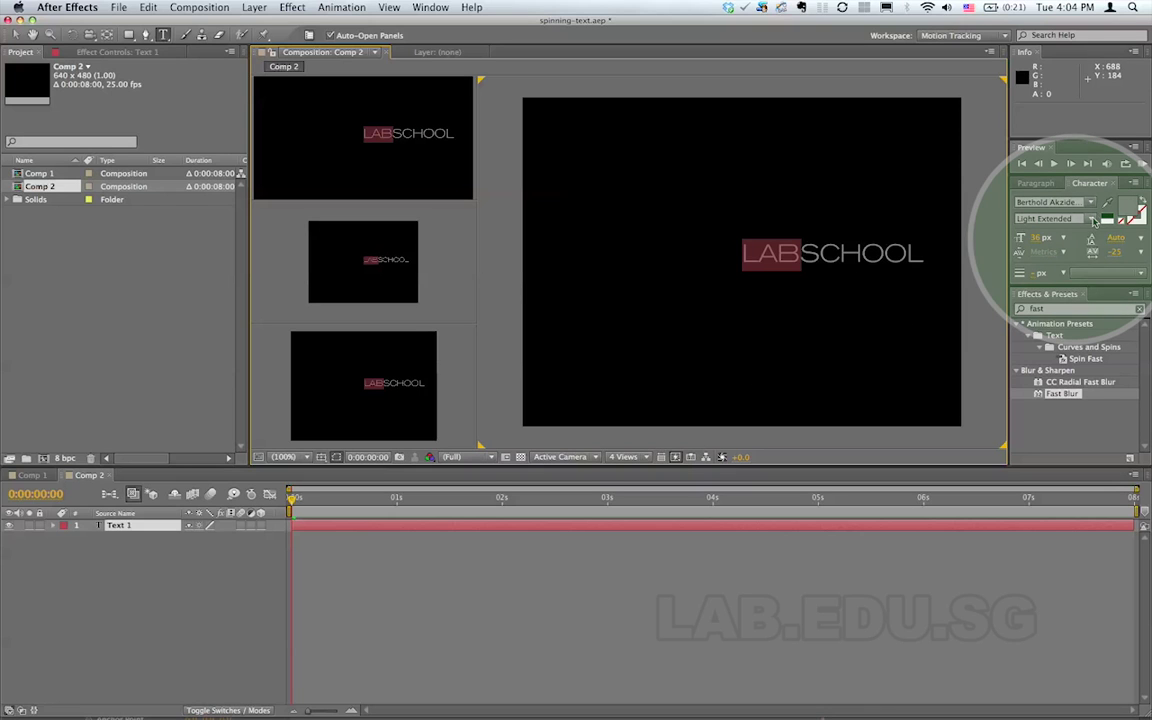
pyautogui.click(1092, 218)
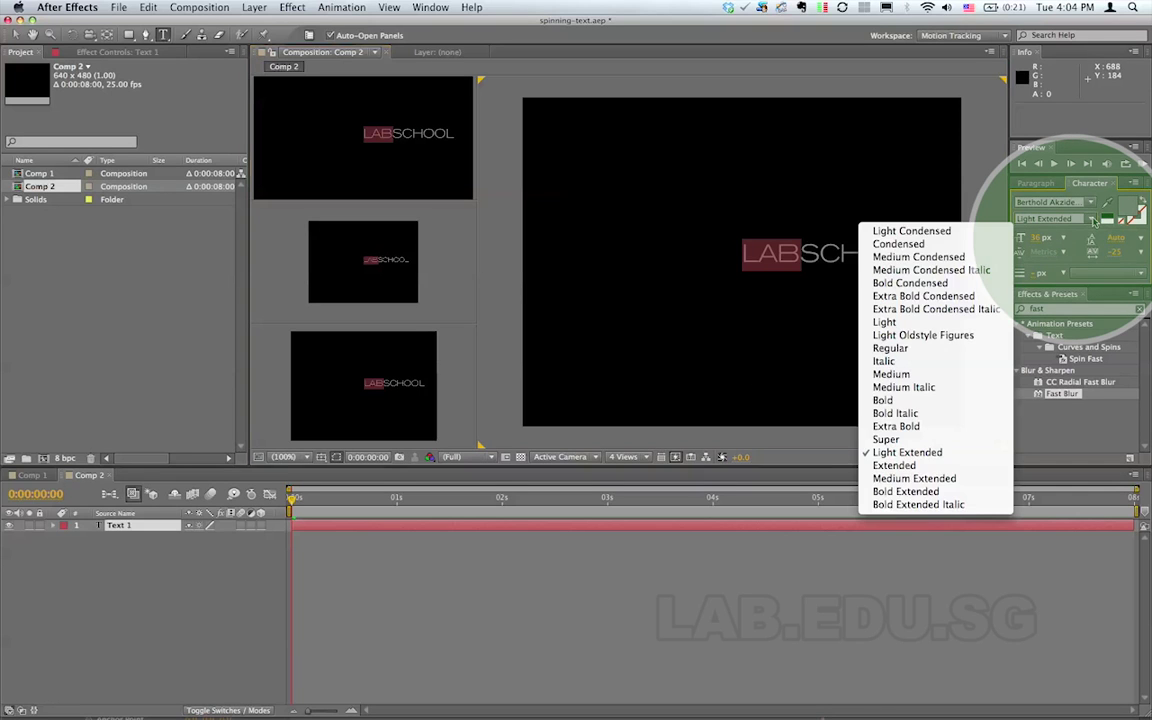
pyautogui.click(912, 492)
pyautogui.click(1130, 212)
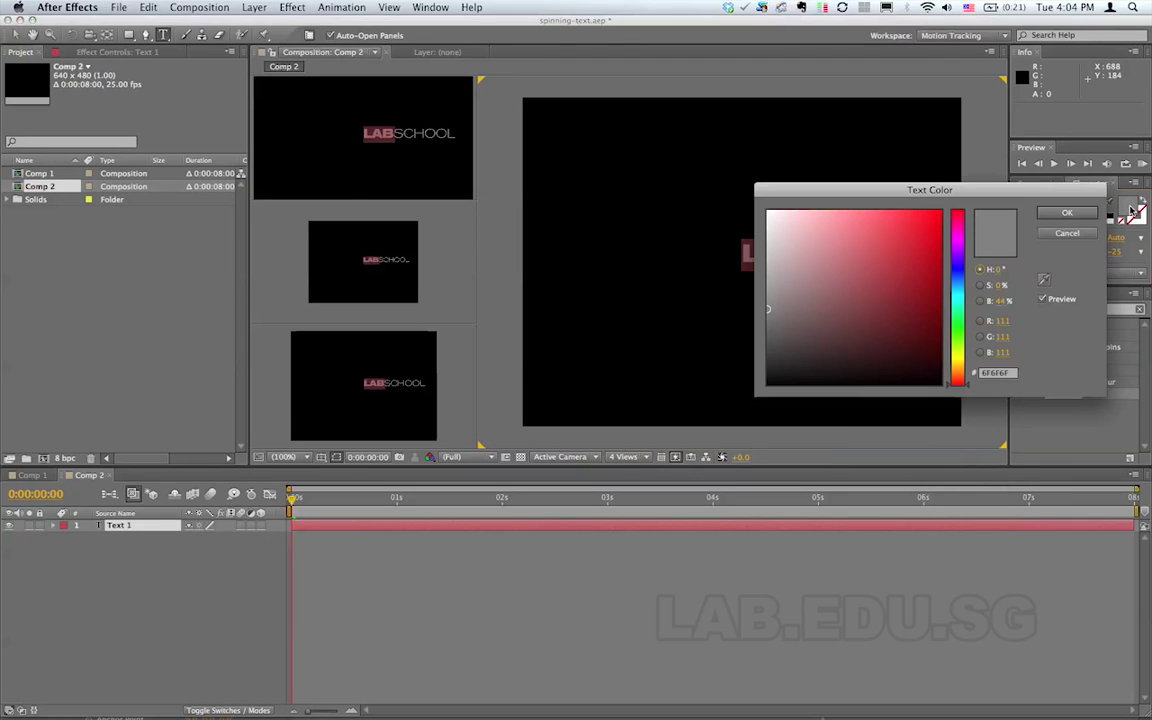
pyautogui.click(936, 249)
pyautogui.click(1066, 212)
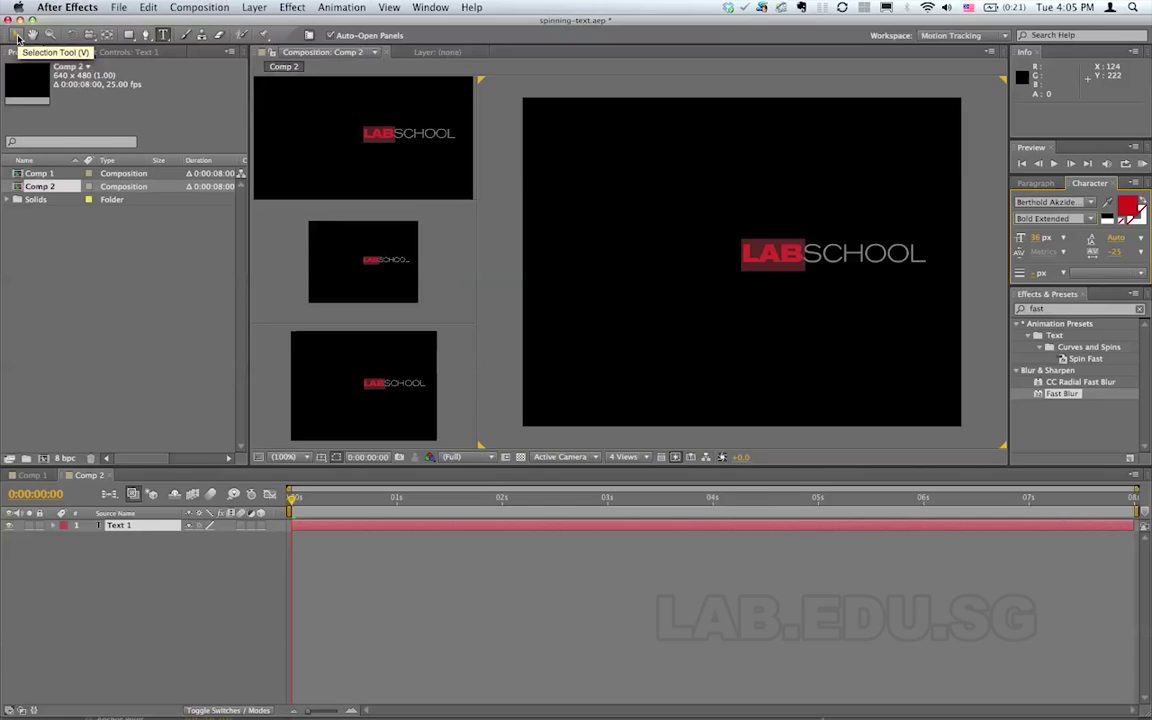
# Step: Shift LABSCHOOL left, scale the font to 71 px and set tracking to 0
pyautogui.click(18, 38)
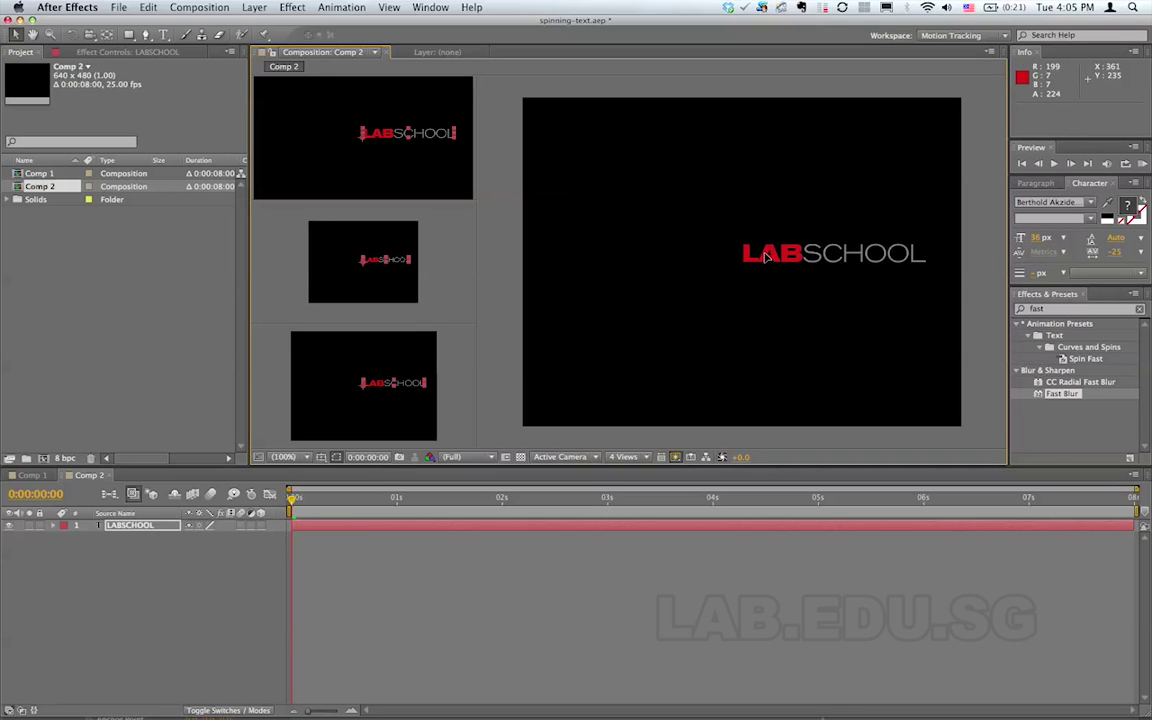
pyautogui.moveTo(765, 257); pyautogui.dragTo(588, 260)
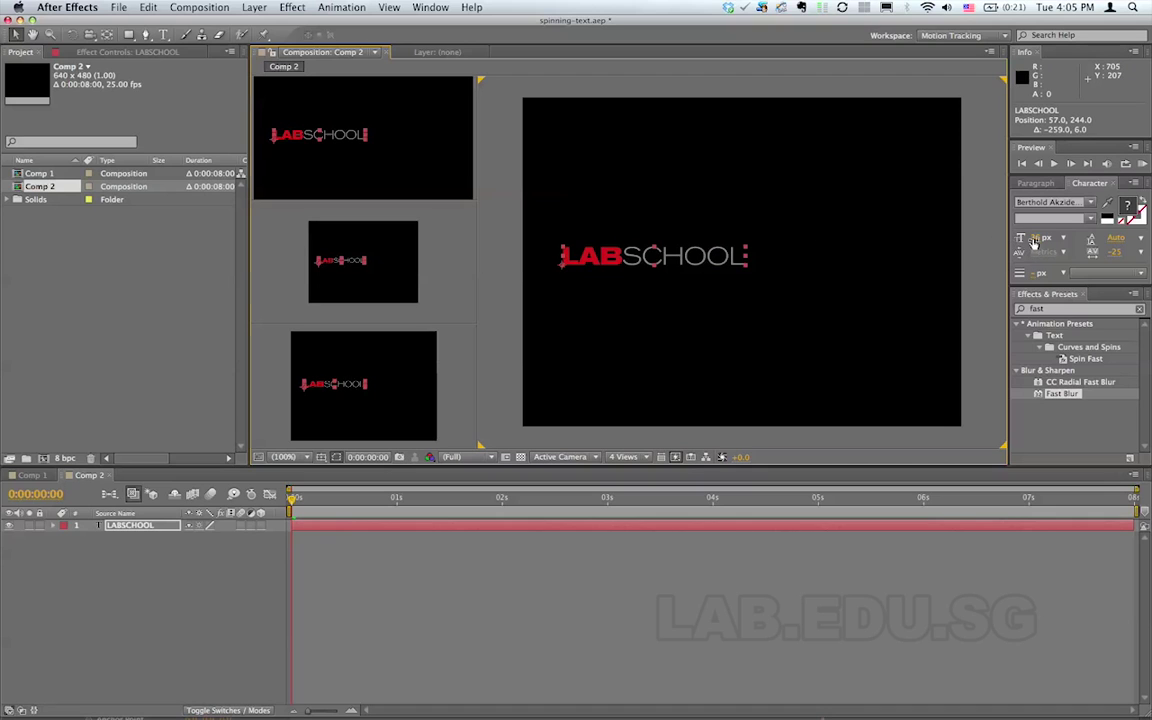
pyautogui.moveTo(1034, 243); pyautogui.dragTo(1050, 252)
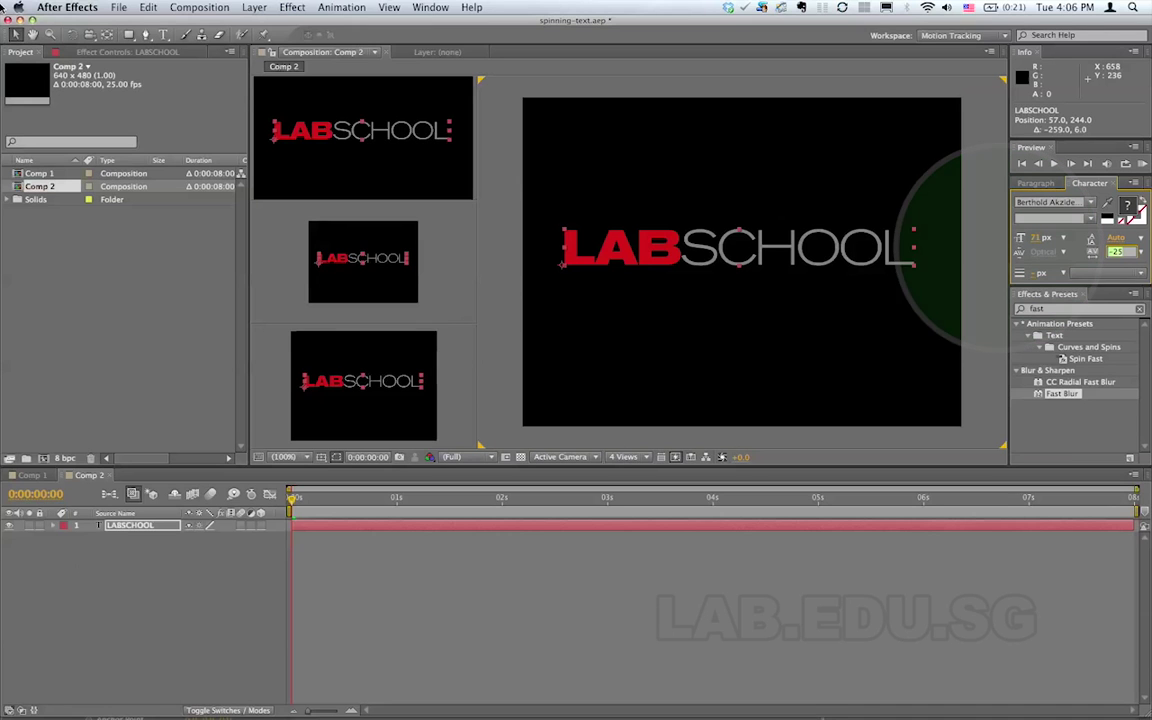
pyautogui.write('0')
pyautogui.press('Return')
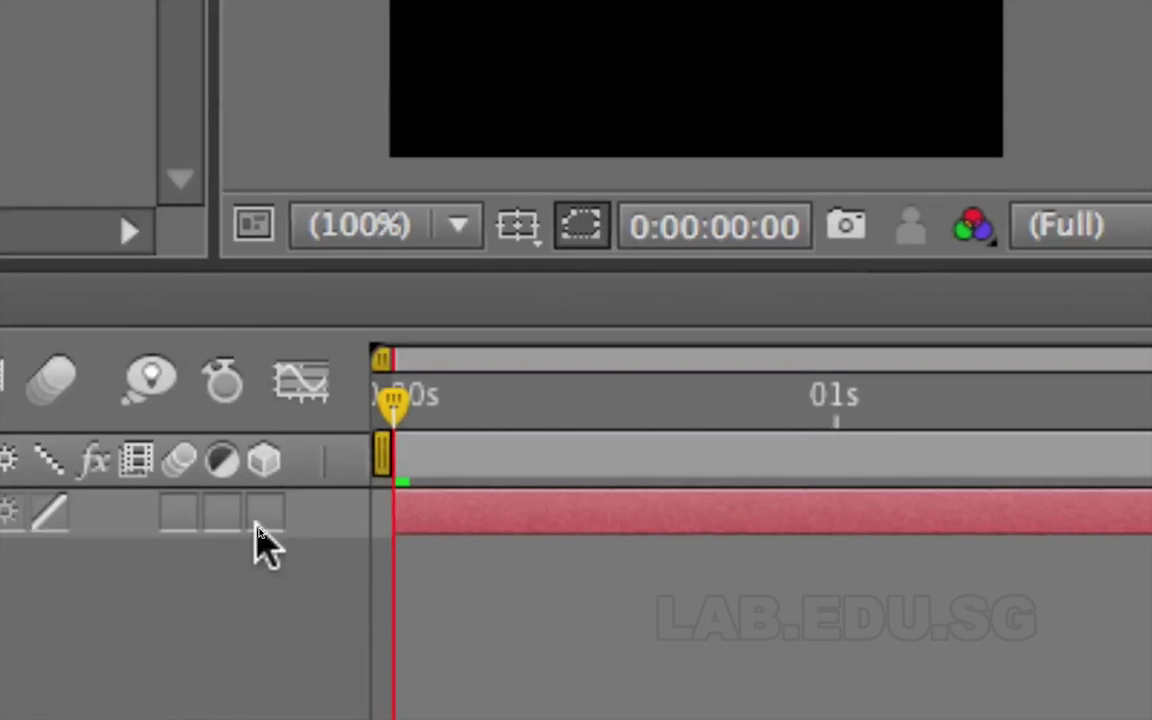
# Step: Enable 3D on the LABSCHOOL layer and show its Orientation and X, Y, Z Rotation
pyautogui.press('Return')
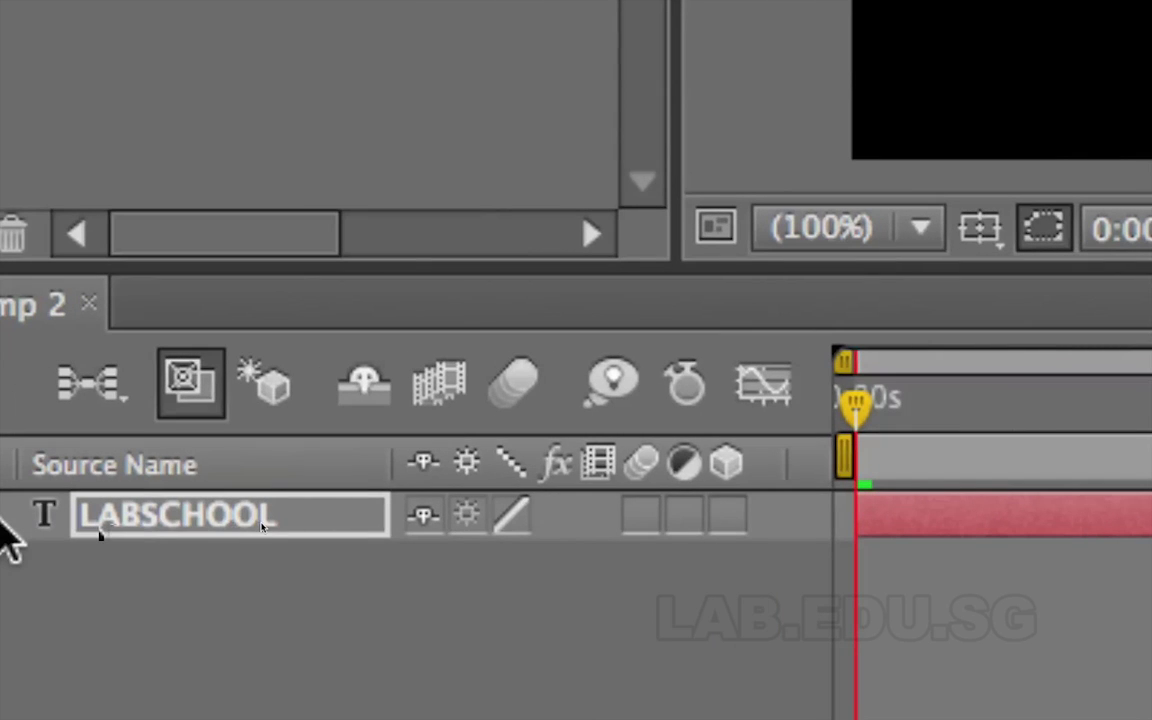
pyautogui.click(727, 515)
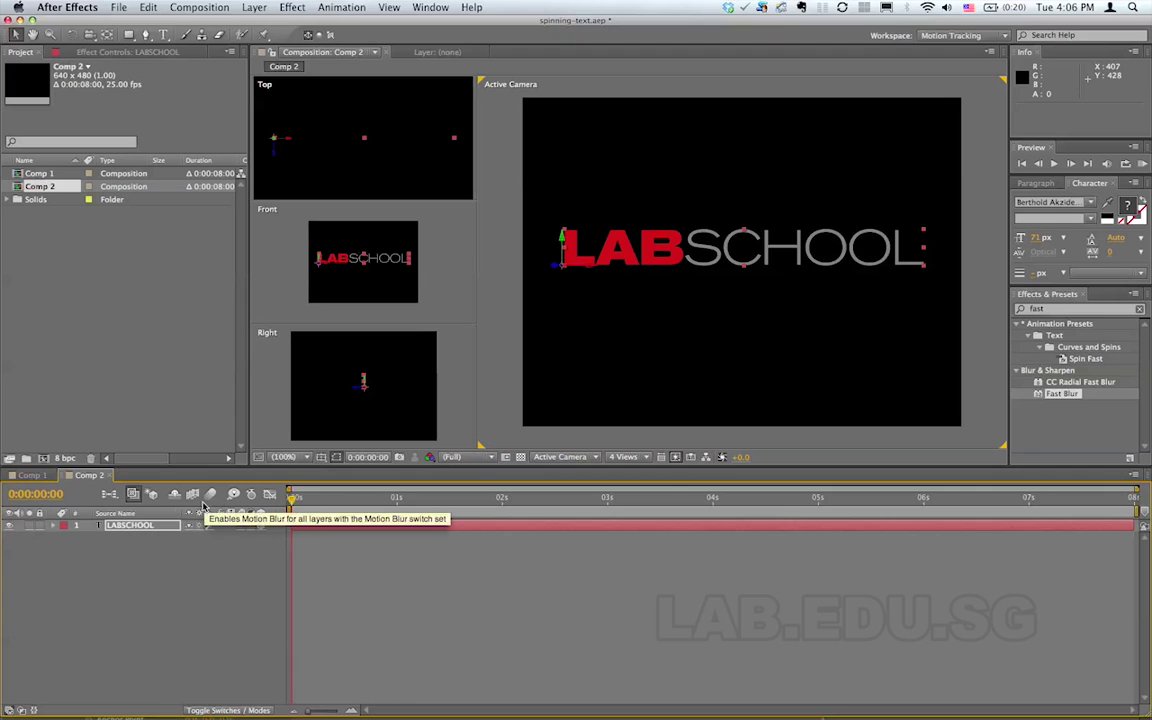
pyautogui.click(131, 527)
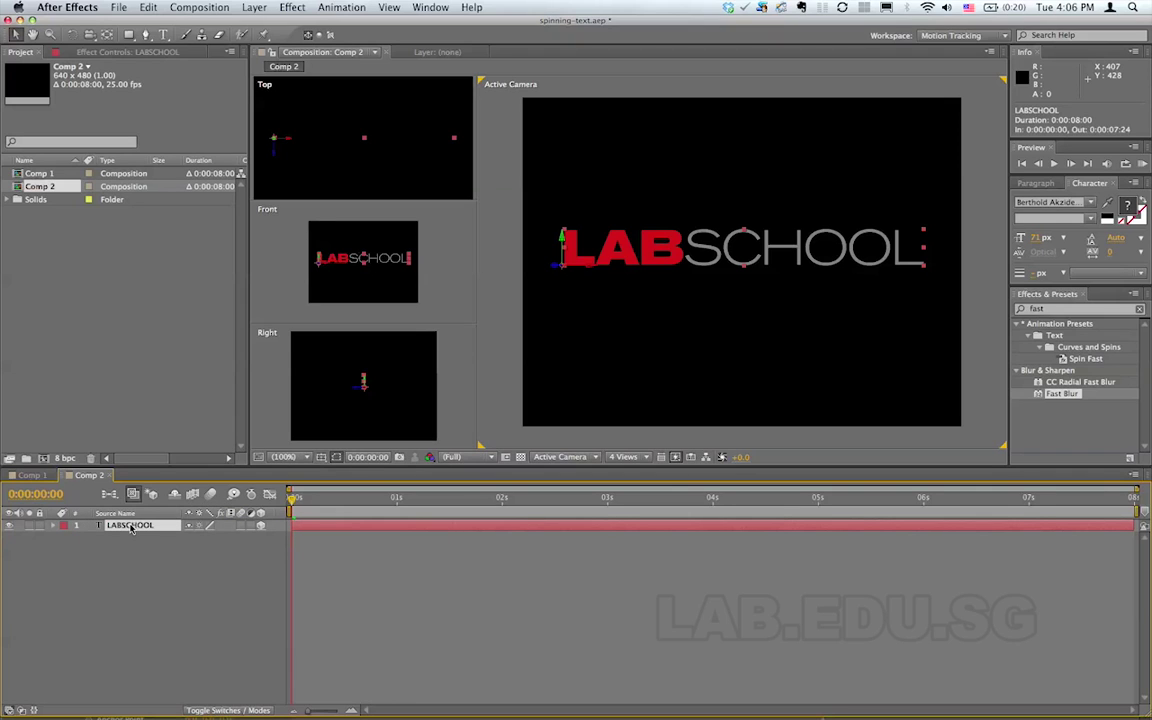
pyautogui.press('r')
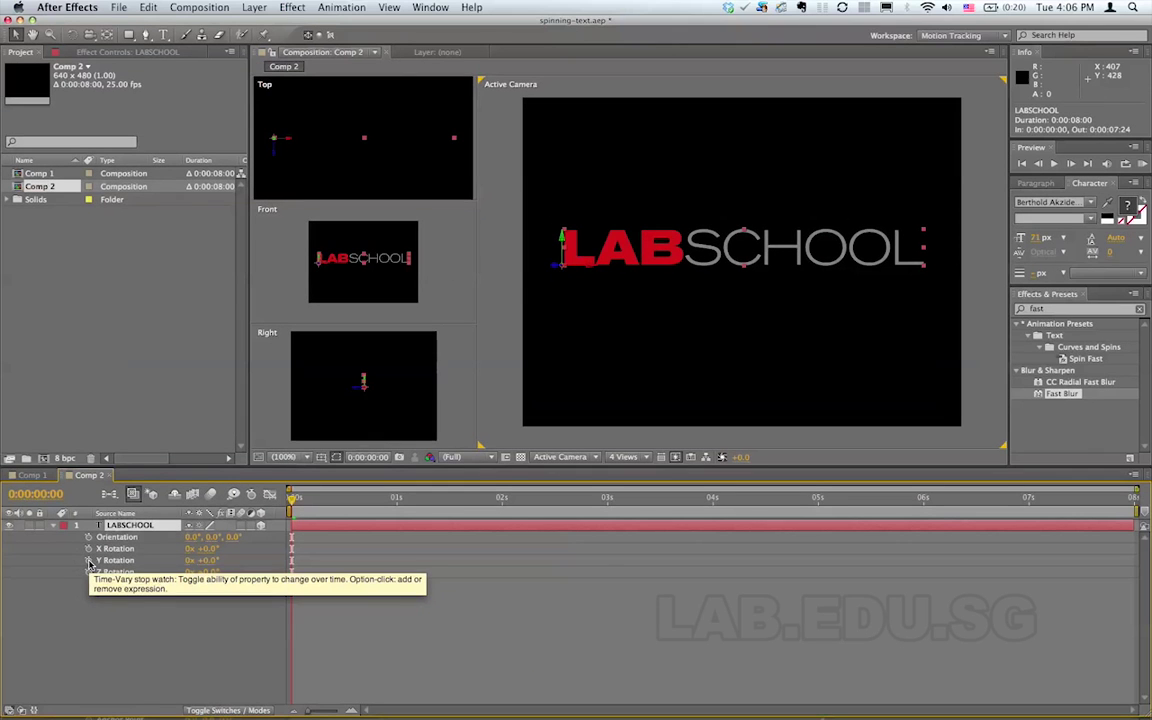
# Step: Keyframe Y Rotation at 0 s and set it to 4x +0.0° at the composition's end
pyautogui.click(88, 561)
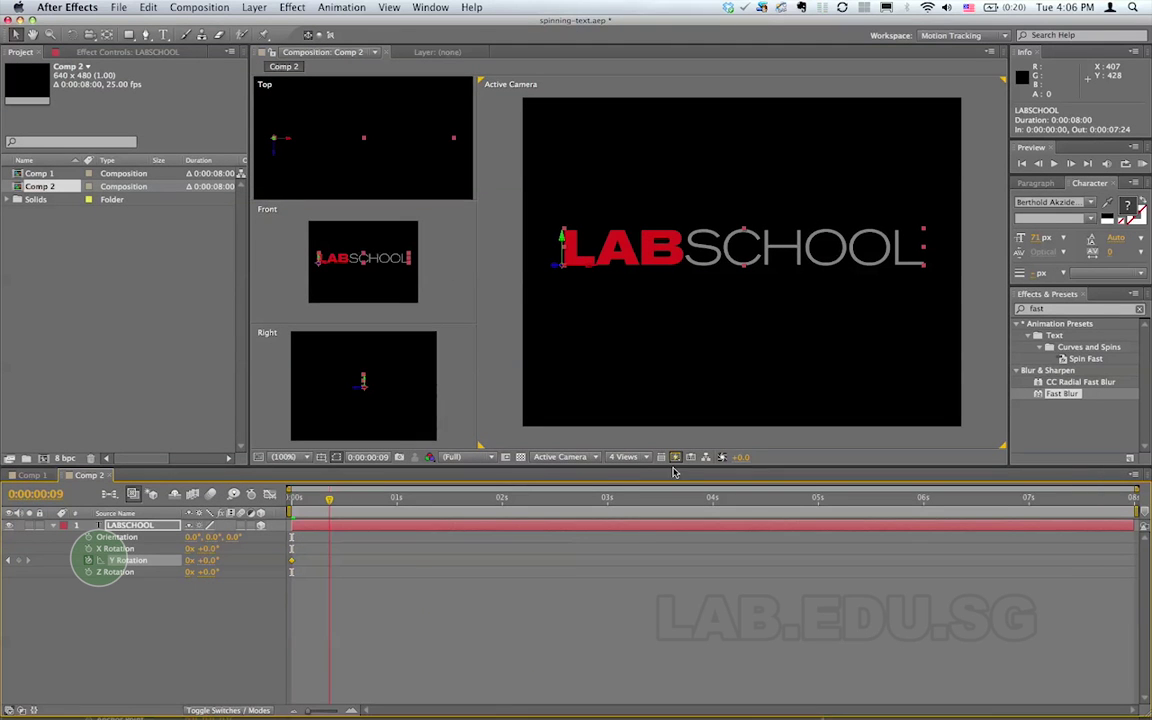
pyautogui.moveTo(325, 501); pyautogui.dragTo(1133, 500)
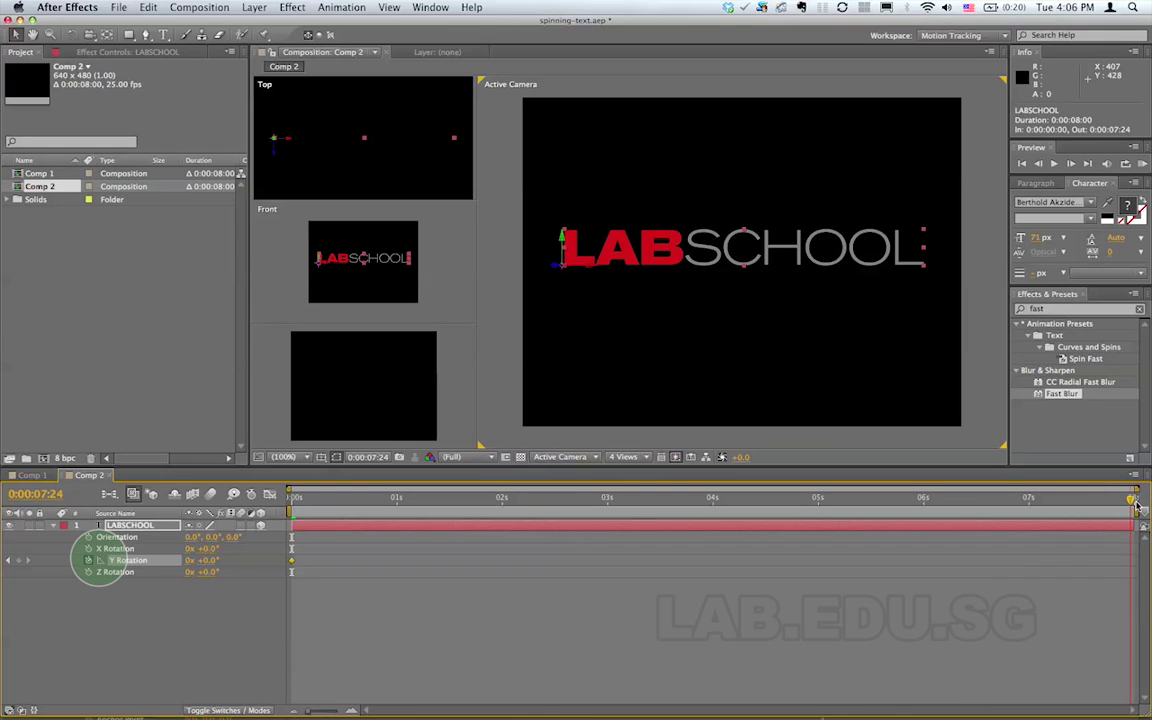
pyautogui.click(189, 562)
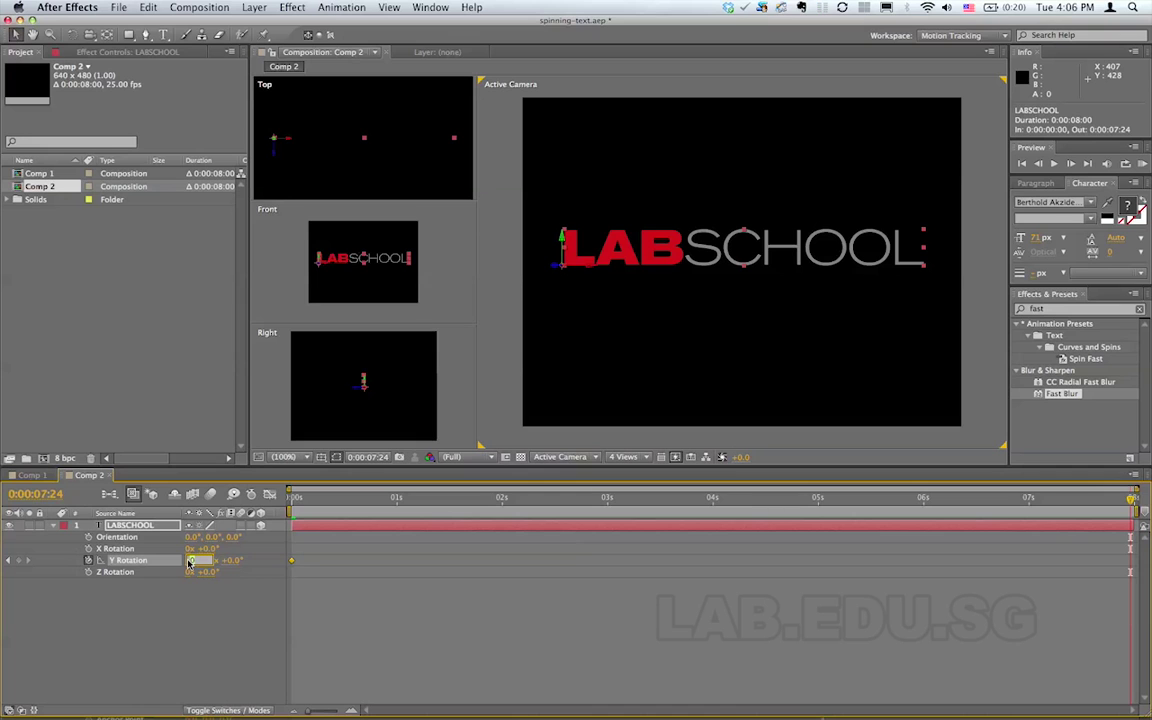
pyautogui.write('4')
pyautogui.press('Return')
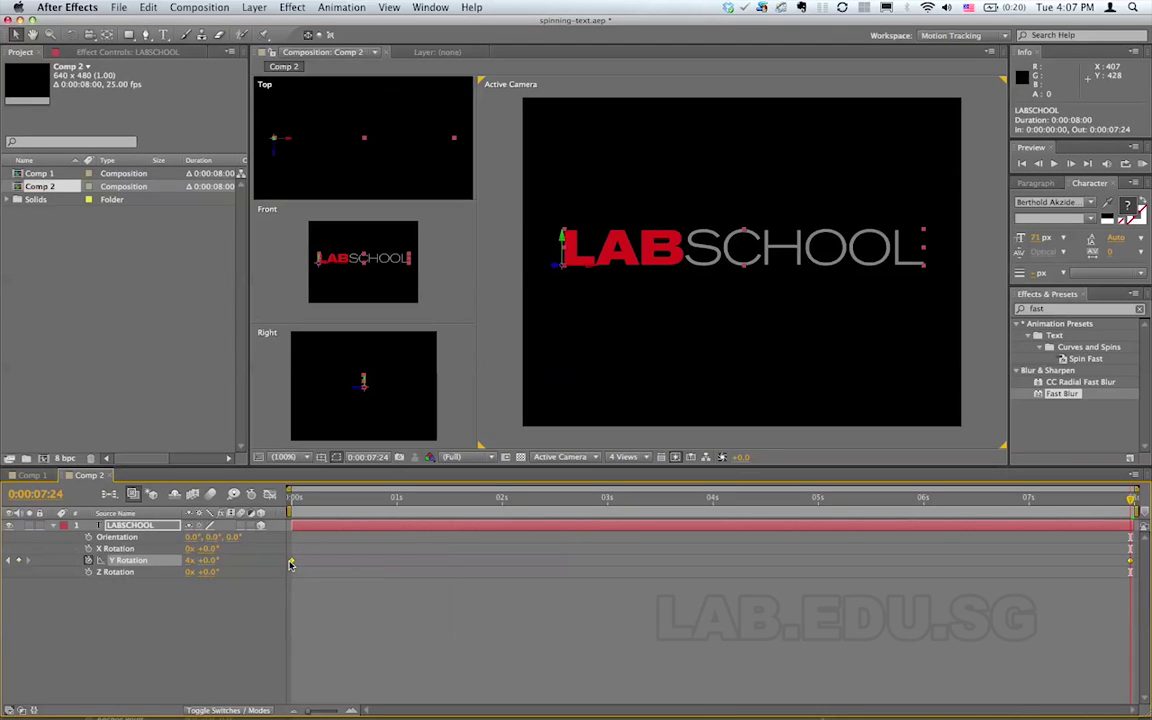
# Step: Apply Easy Ease to the Y Rotation keyframes and RAM-preview all 200 frames
pyautogui.rightClick(763, 562)
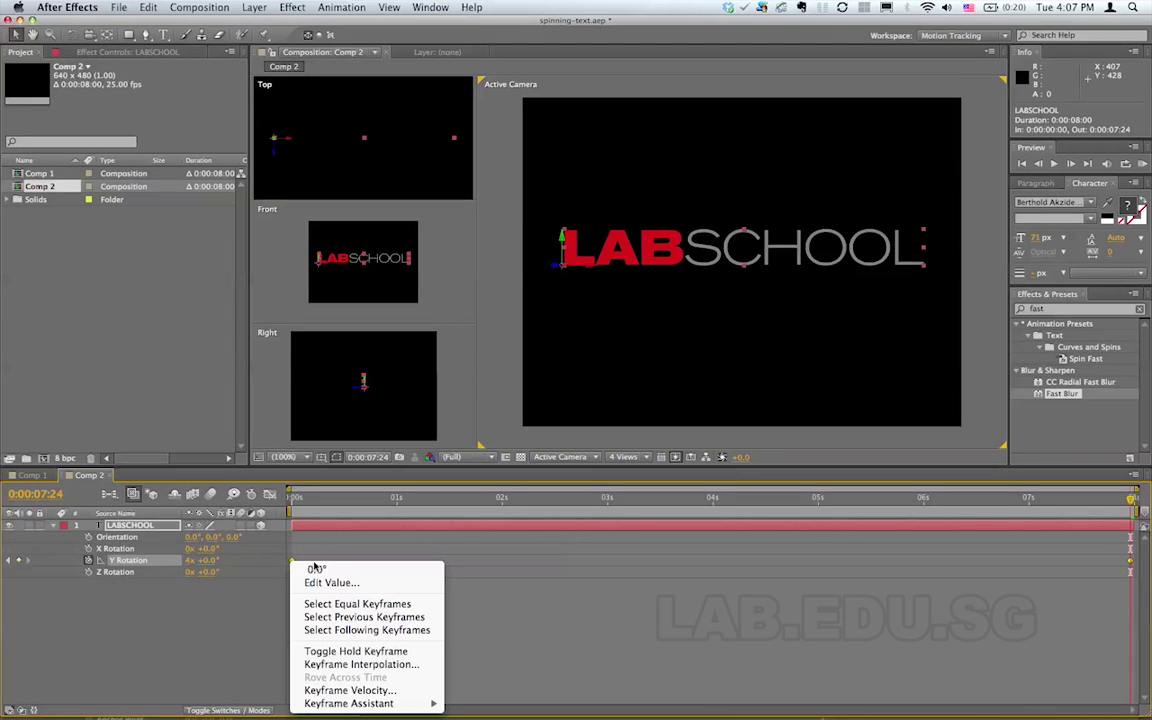
pyautogui.moveTo(400, 703)
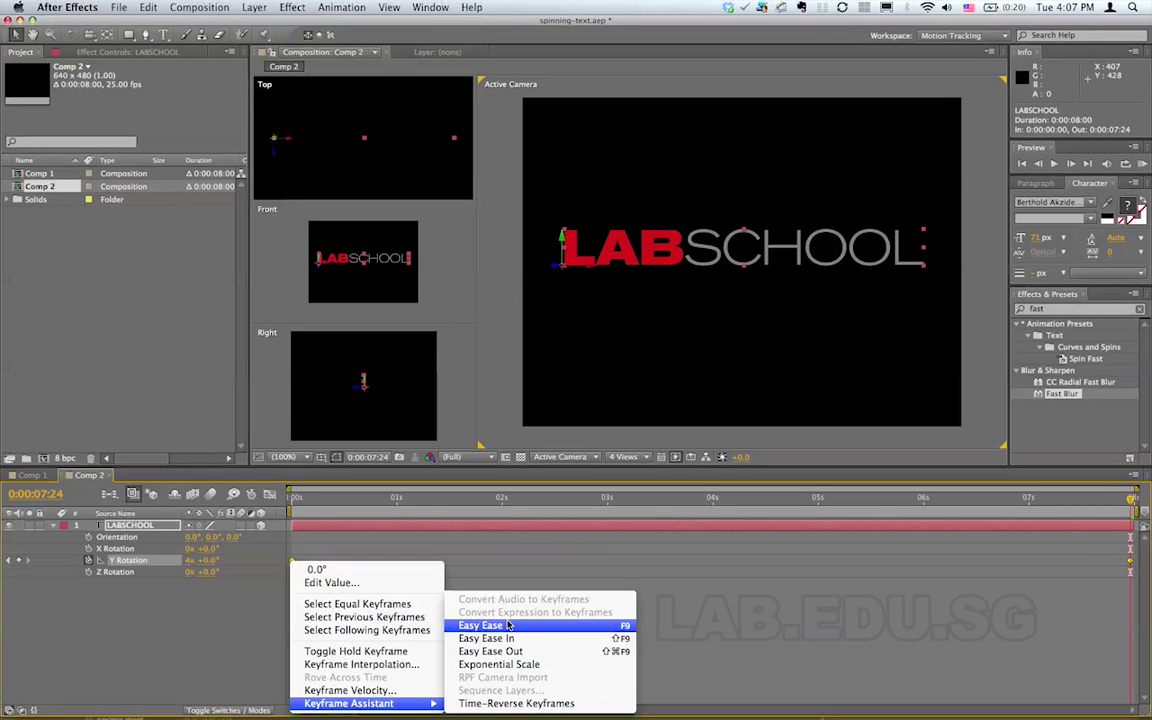
pyautogui.click(516, 627)
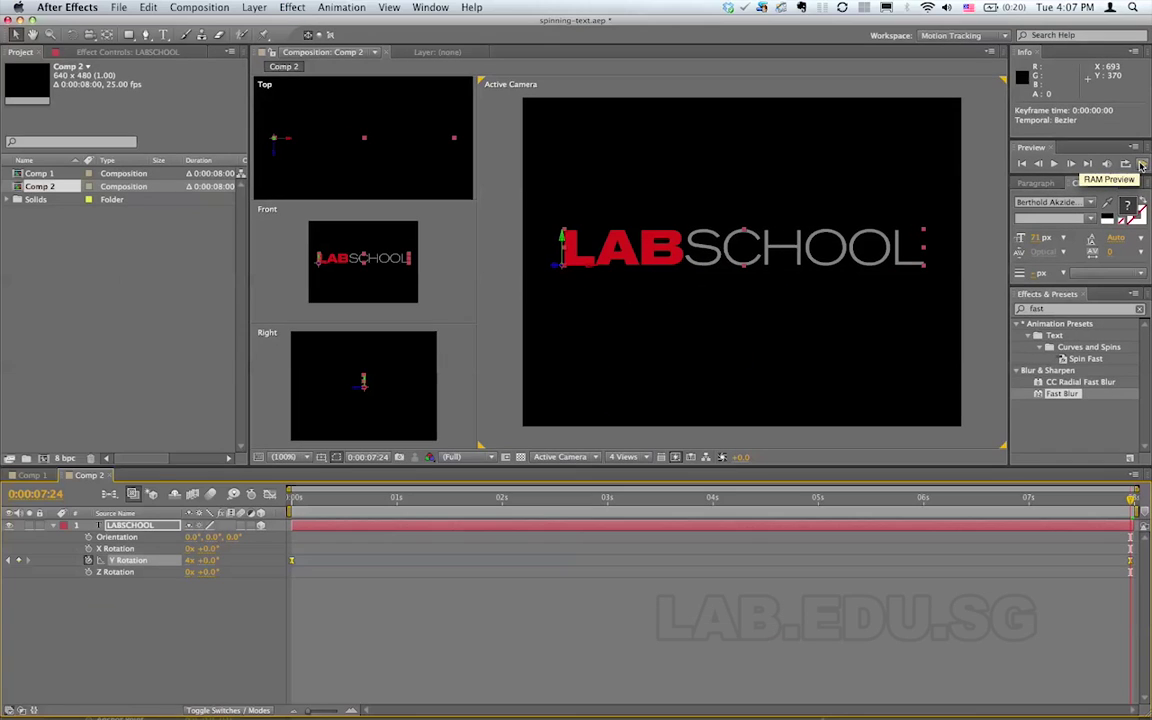
pyautogui.click(1141, 166)
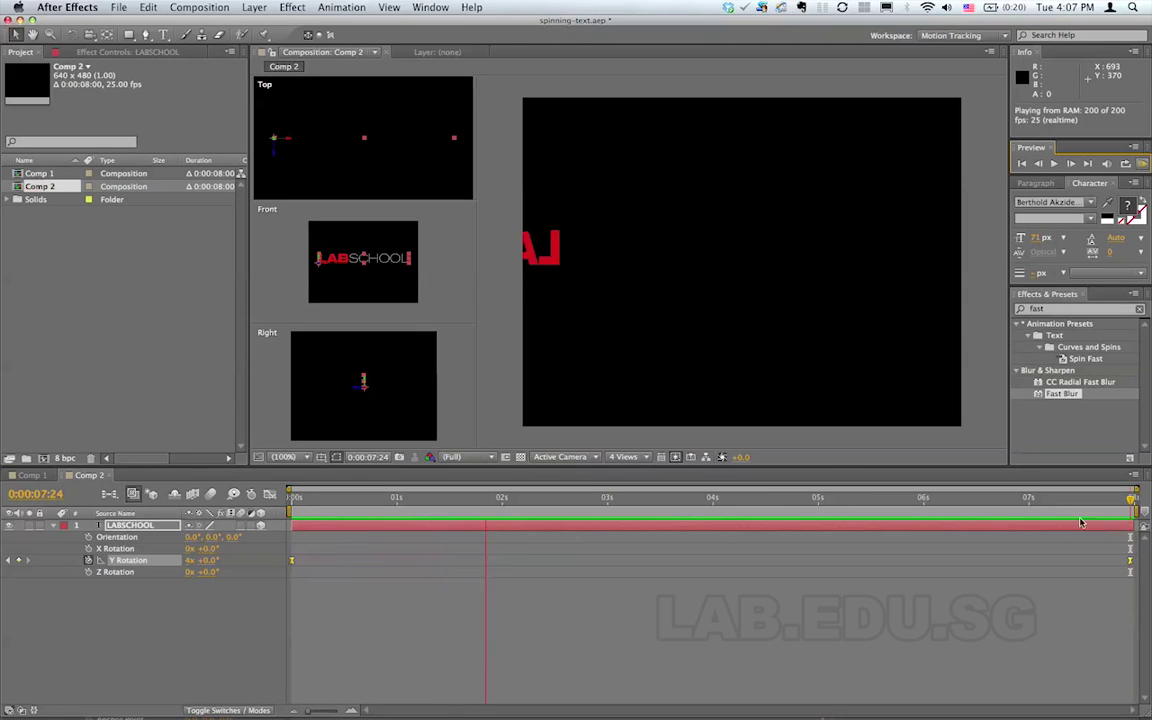
# Step: Enable composition motion blur and RAM-preview the blurred spin, ending at 0:00:07:24
pyautogui.press('space')
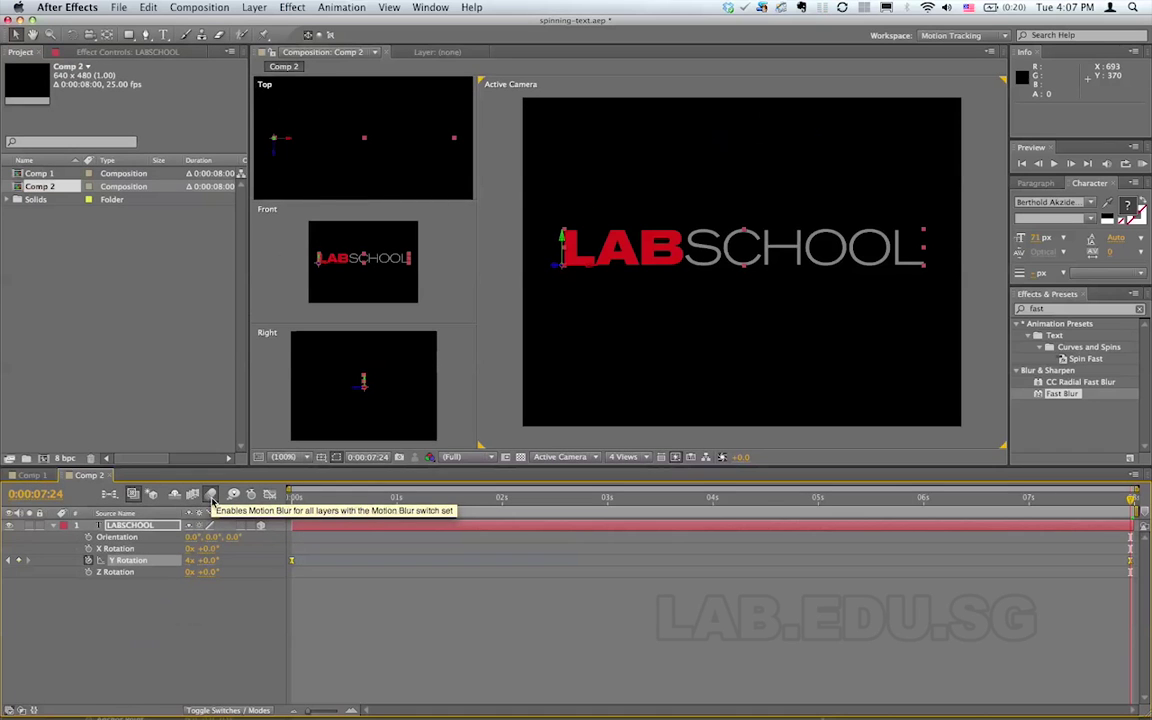
pyautogui.click(211, 494)
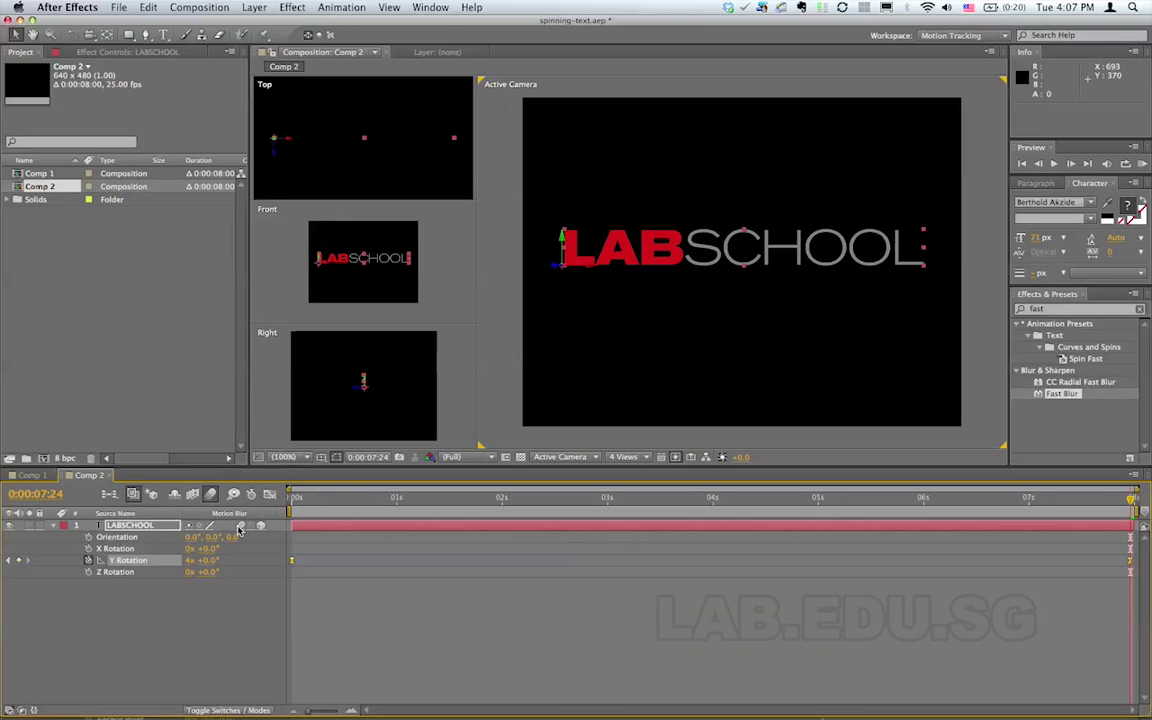
pyautogui.click(1142, 163)
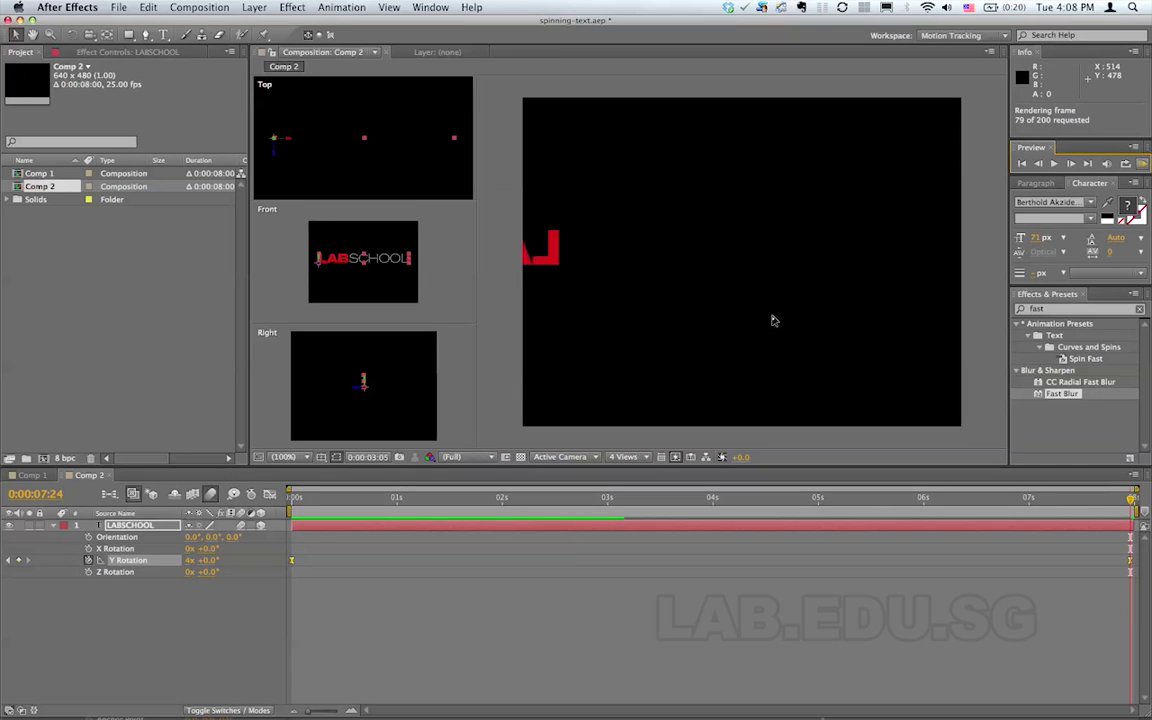
pyautogui.click(386, 617)
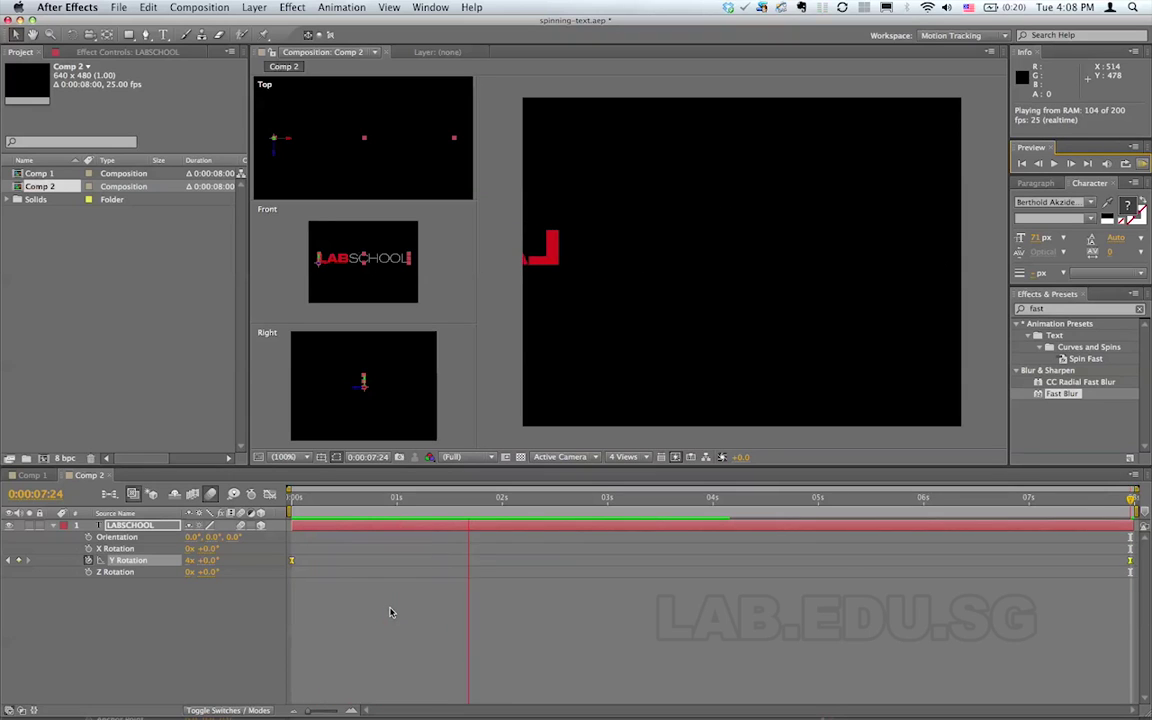
pyautogui.click(391, 612)
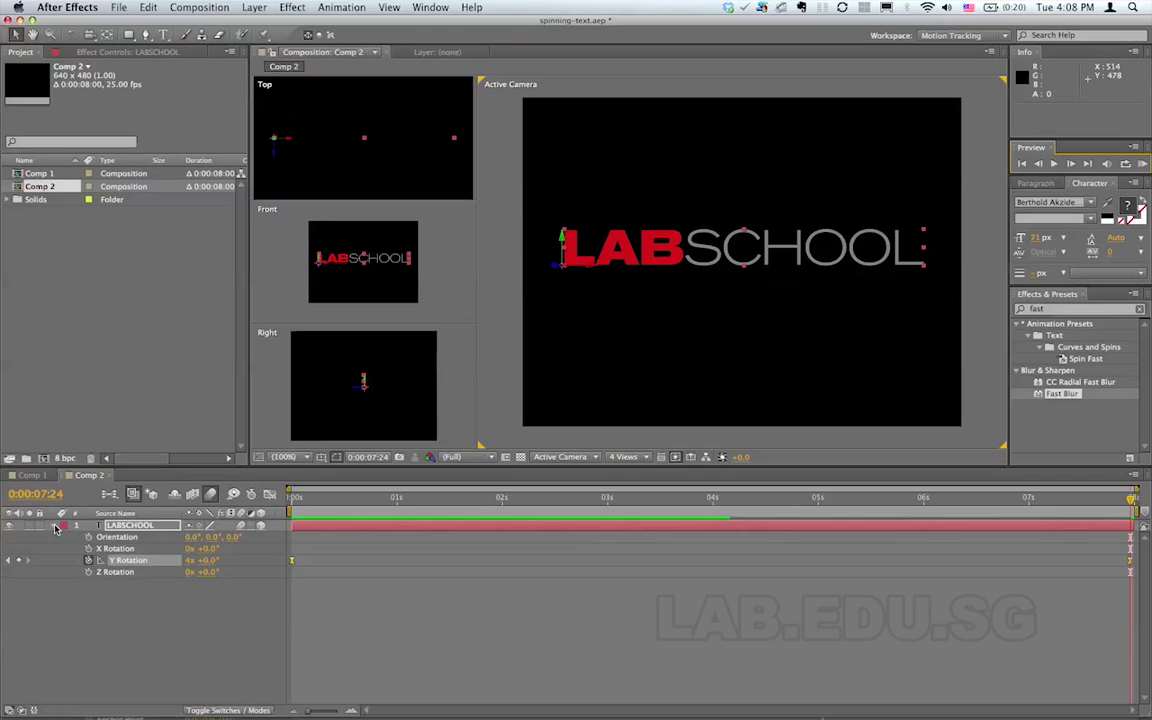
# Step: Expand LABSCHOOL's Text properties and set a Source Text keyframe at 0 s
pyautogui.click(50, 528)
pyautogui.click(50, 528)
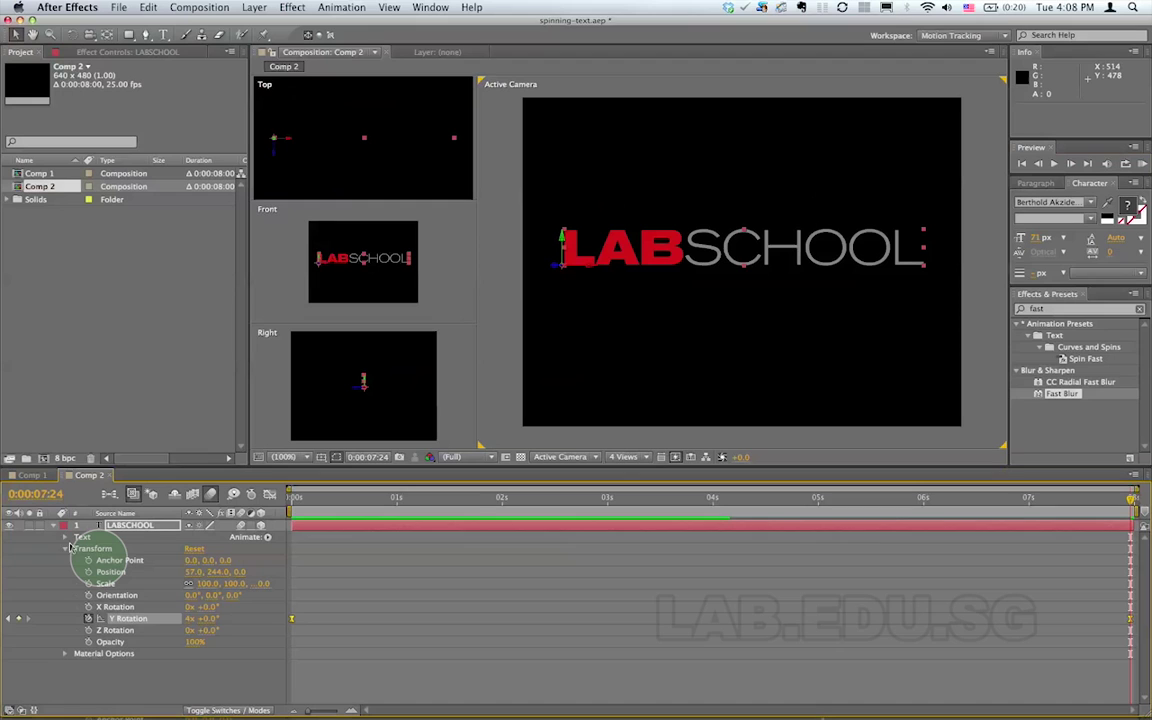
pyautogui.click(66, 537)
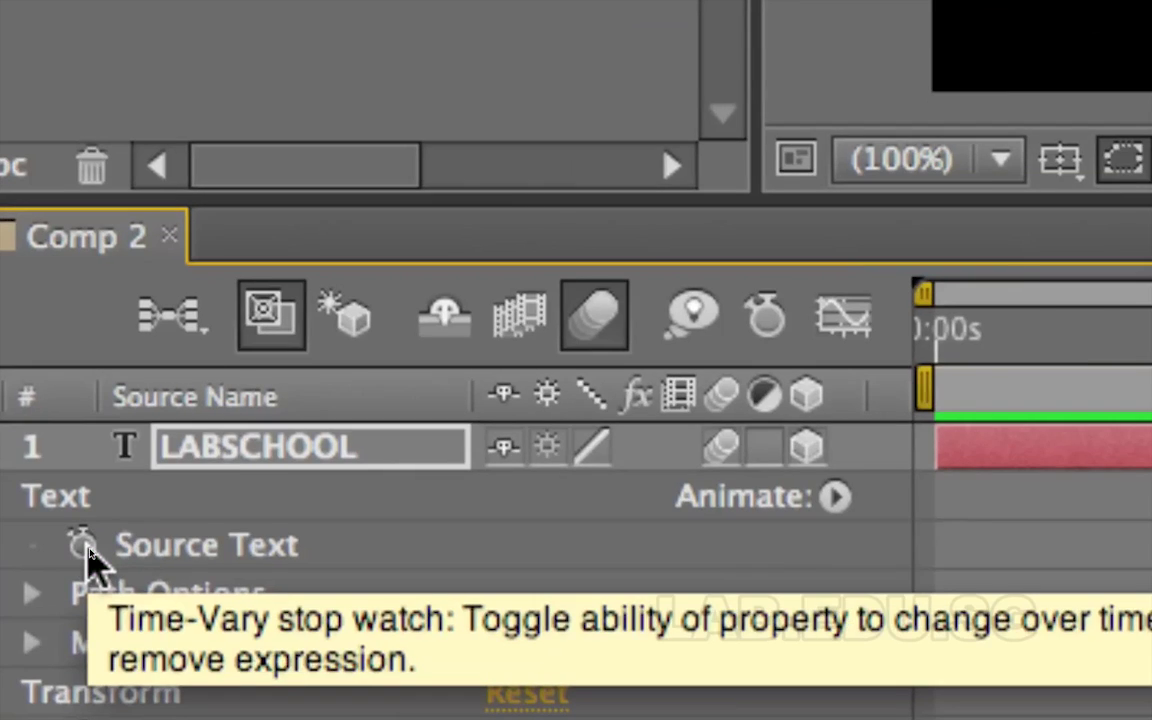
pyautogui.press('Home')
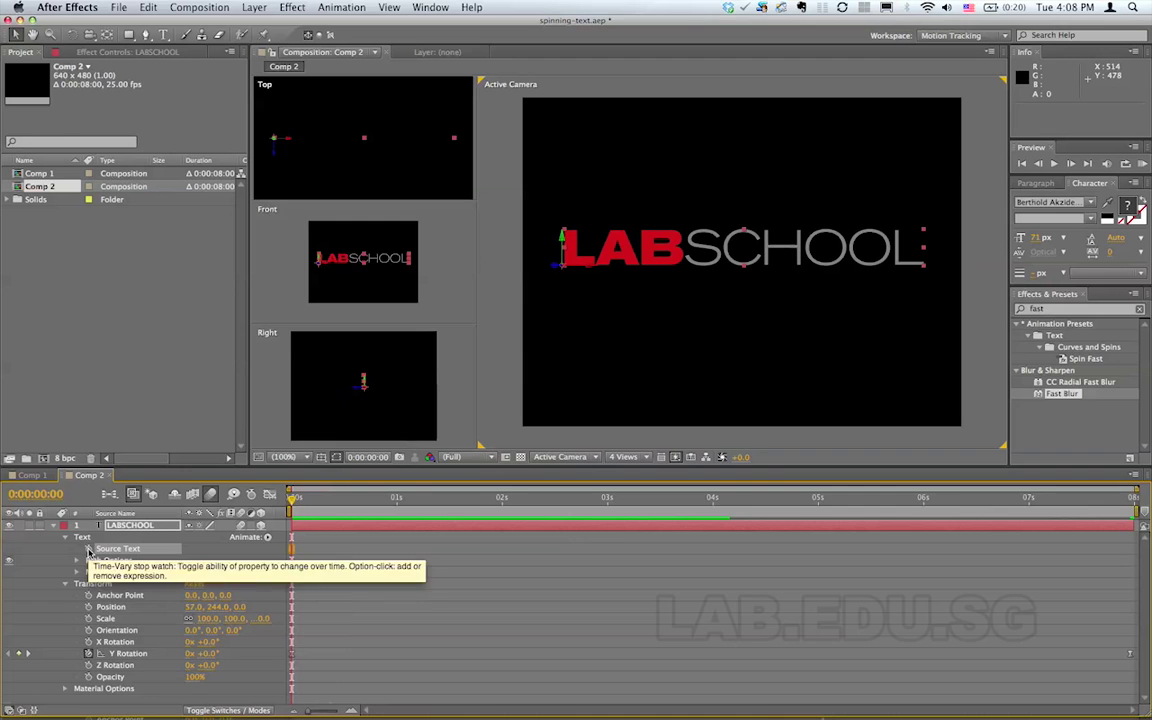
pyautogui.click(89, 549)
# Step: Go to 0:00:02:10 and open the LABSCHOOL text for editing in the viewer
pyautogui.click(346, 498)
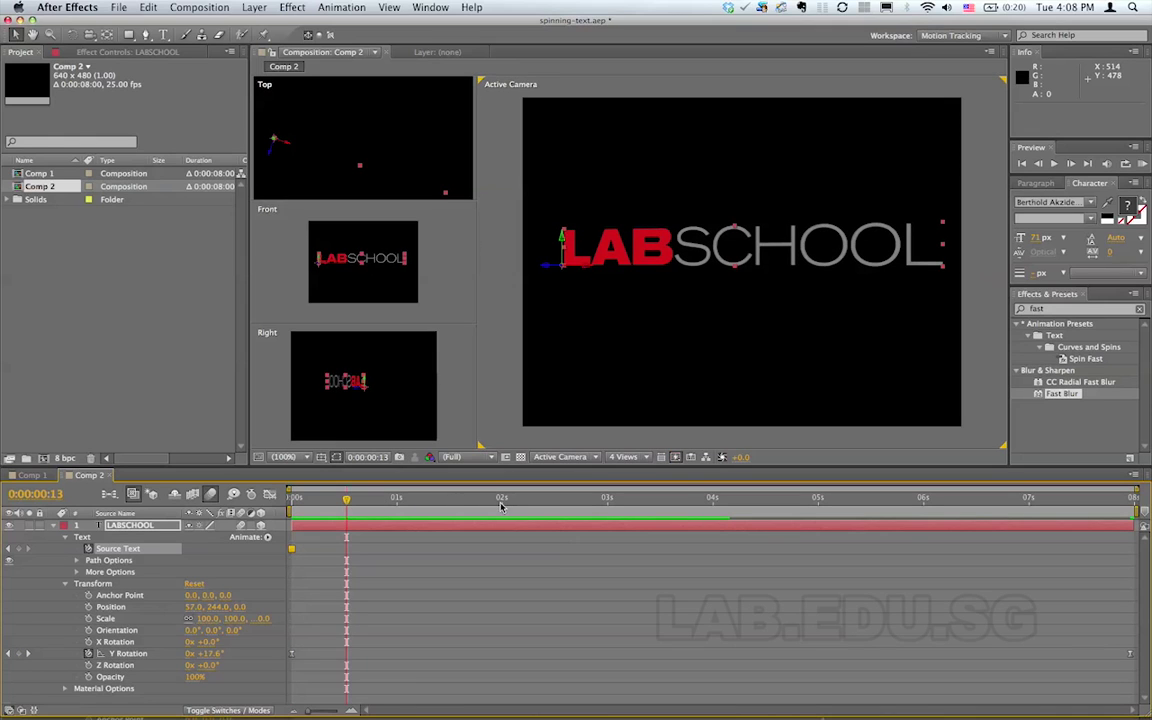
pyautogui.moveTo(501, 507); pyautogui.dragTo(519, 505)
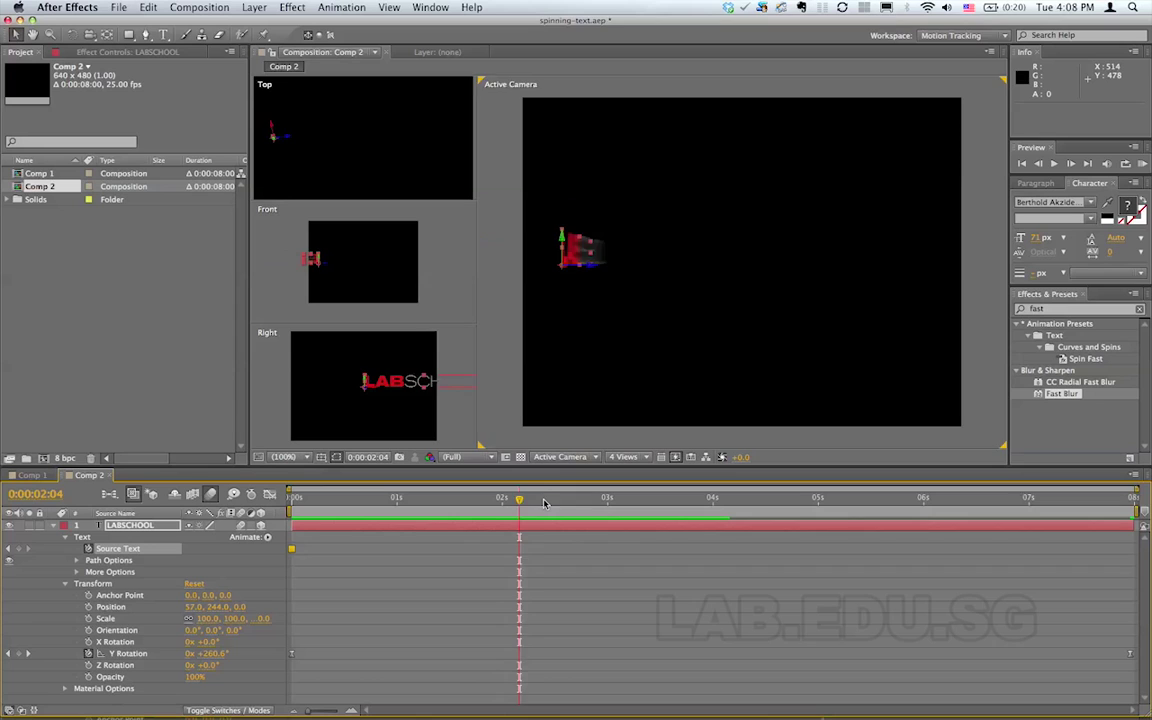
pyautogui.click(545, 503)
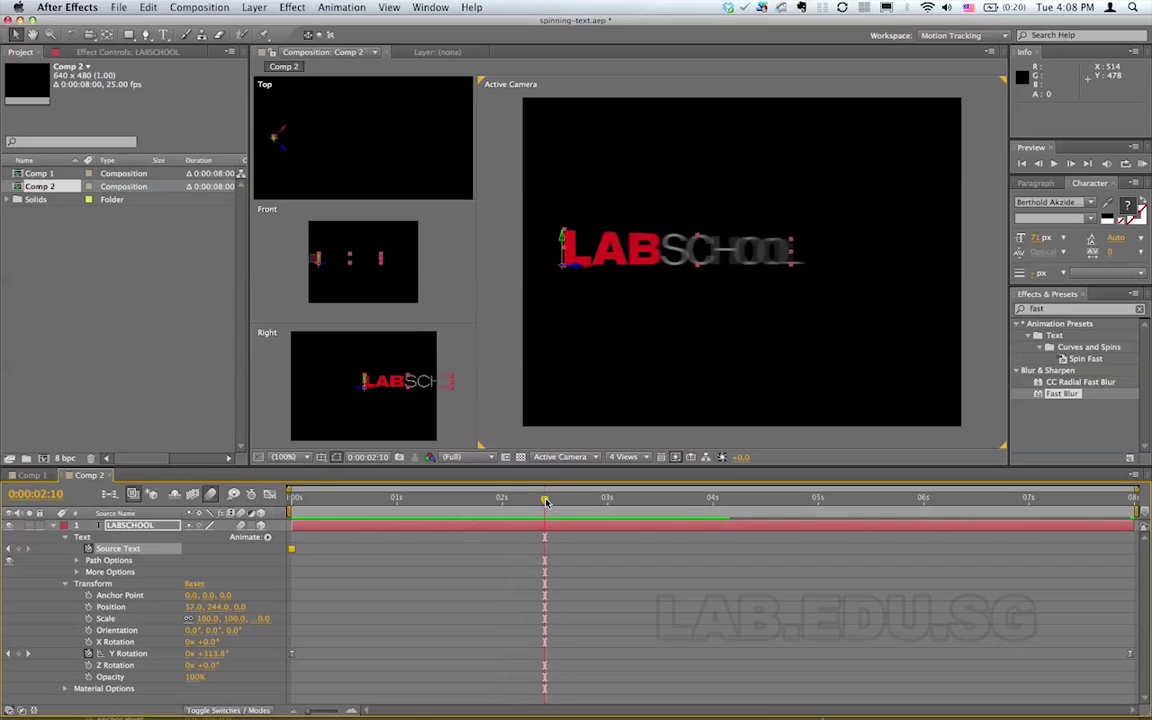
pyautogui.doubleClick(633, 260)
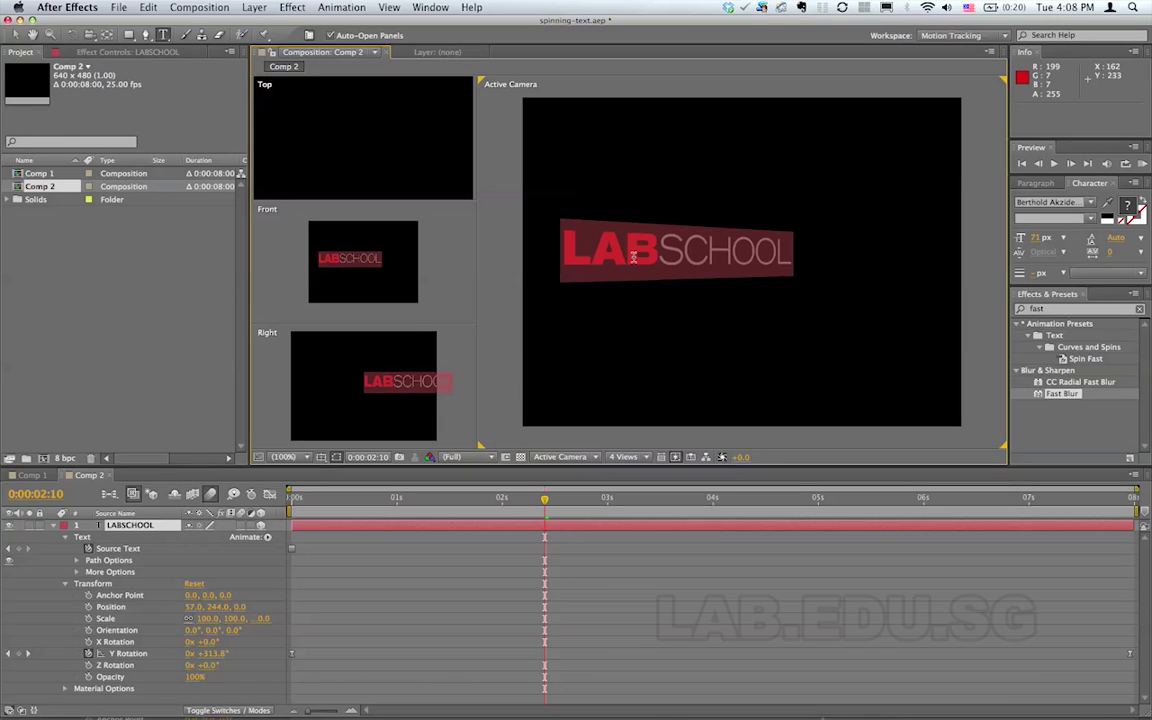
# Step: Replace LAB with WE and SCHOOL with TEACH so the title reads WE TEACH
pyautogui.press('Home')
pyautogui.hotkey('shift', 'Right')
pyautogui.hotkey('shift', 'Right')
pyautogui.hotkey('shift', 'Right')
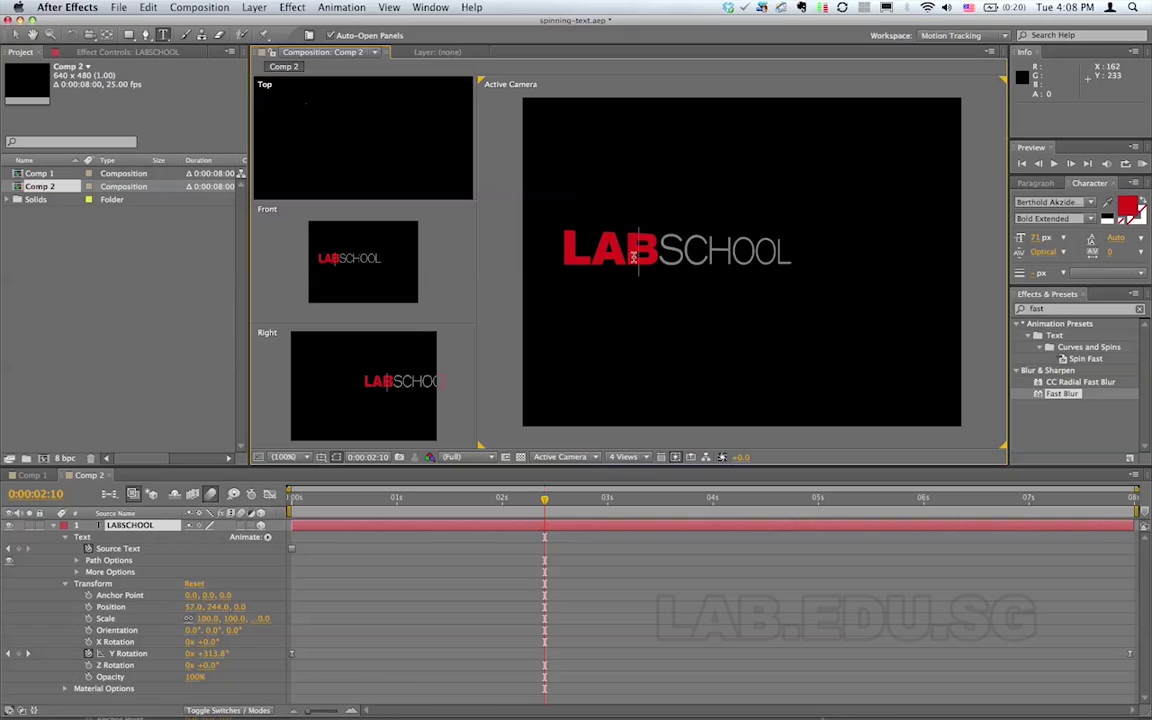
pyautogui.write('WE')
pyautogui.hotkey('shift', 'End')
pyautogui.write('TEACH')
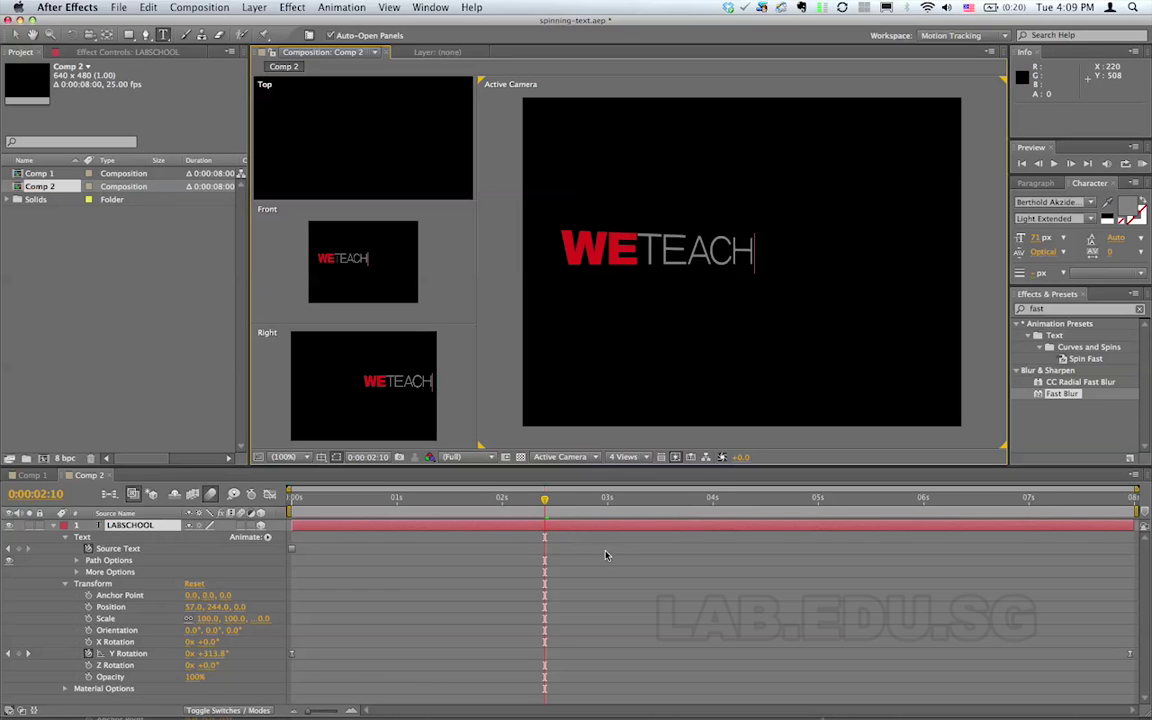
pyautogui.press('KP_Enter')
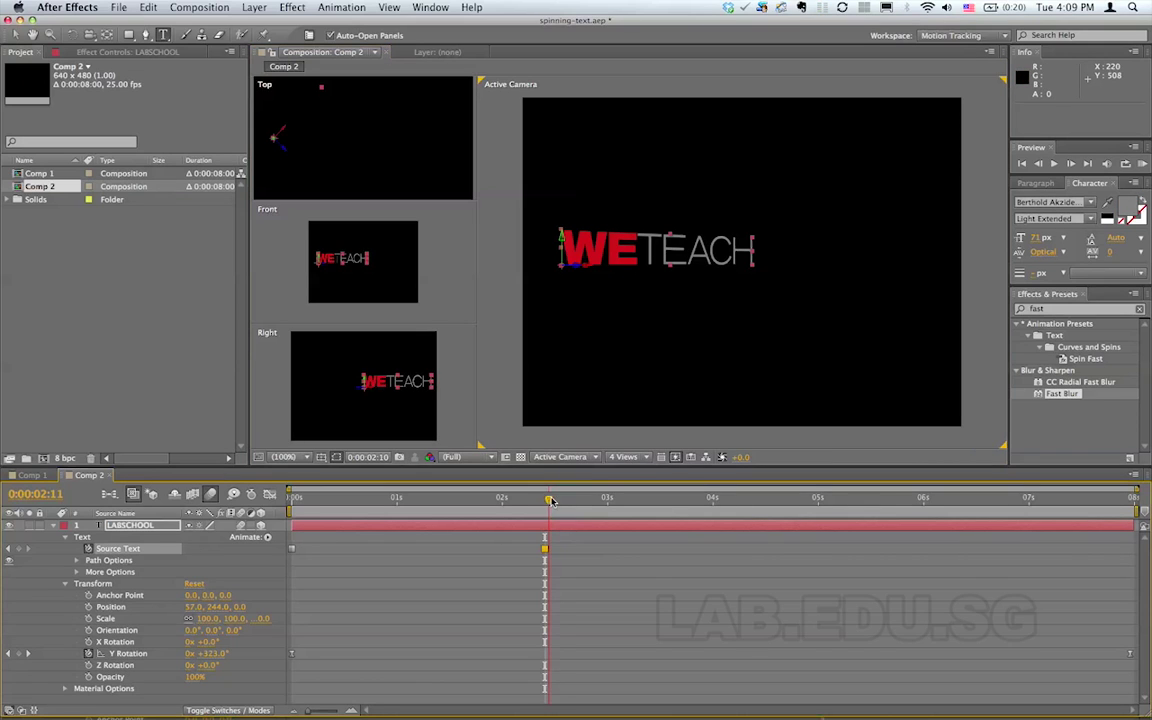
# Step: Move the new hold Source Text keyframe to 0:00:02:04
pyautogui.click(560, 503)
pyautogui.moveTo(560, 503); pyautogui.dragTo(519, 503)
pyautogui.moveTo(544, 548); pyautogui.dragTo(521, 553)
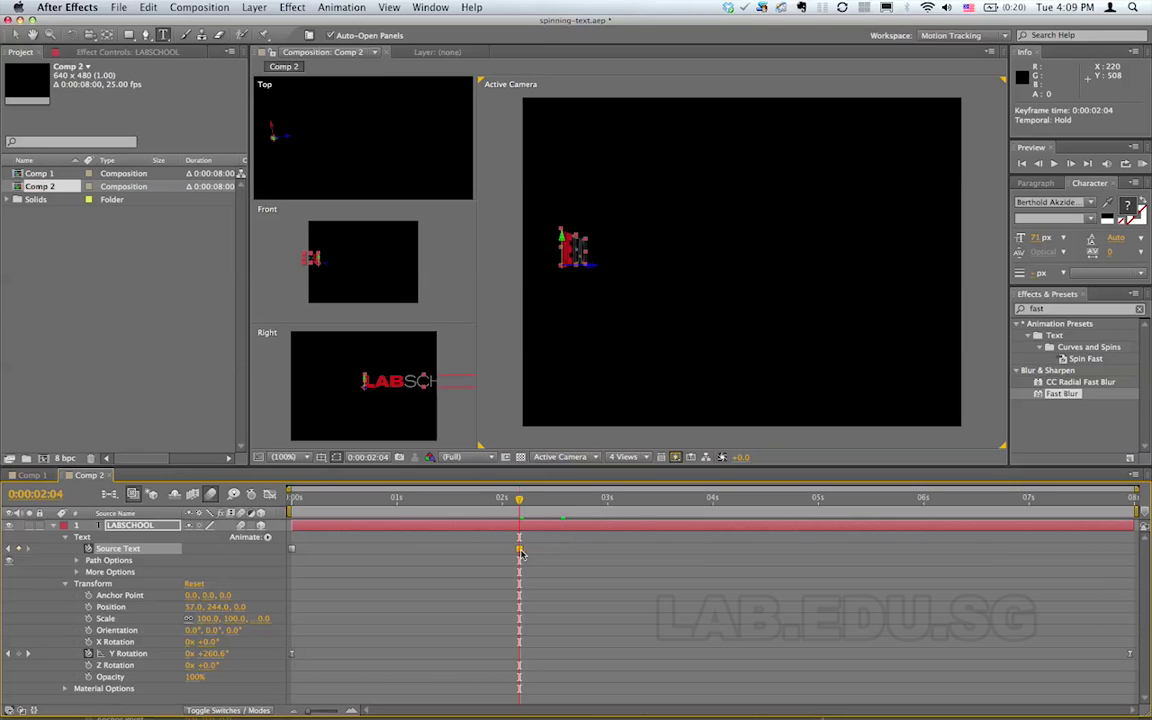